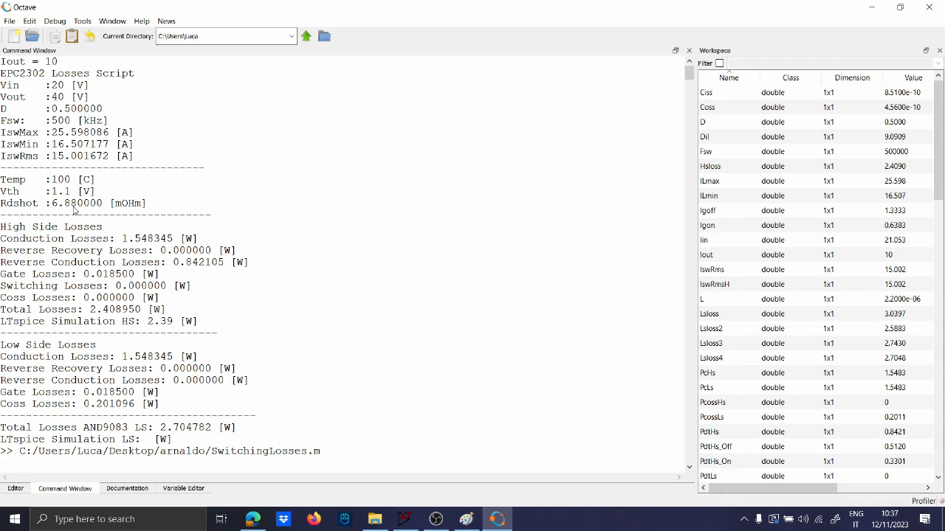
# Highlight the high-side conduction and total loss lines (2.408950 W total) in Octave, then return to LTspice
pyautogui.moveTo(4, 242); pyautogui.dragTo(207, 249)
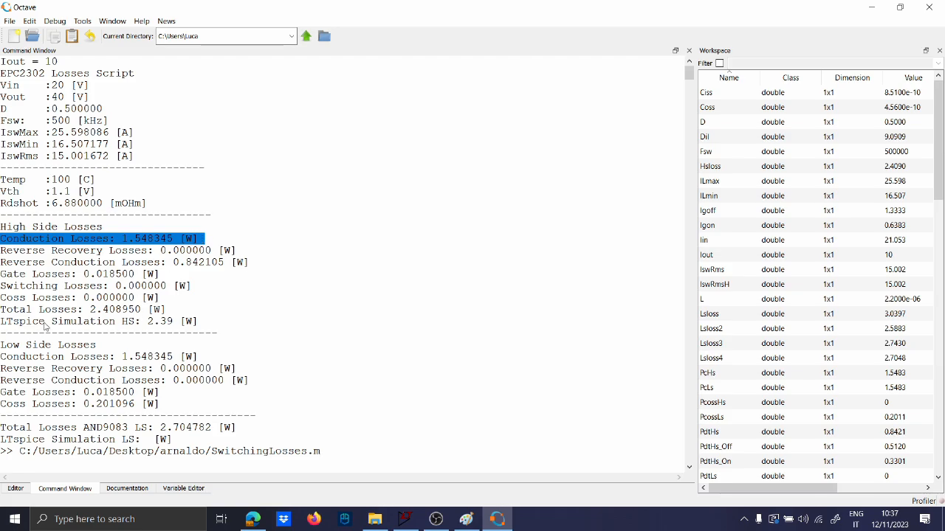
pyautogui.moveTo(3, 313); pyautogui.dragTo(142, 314)
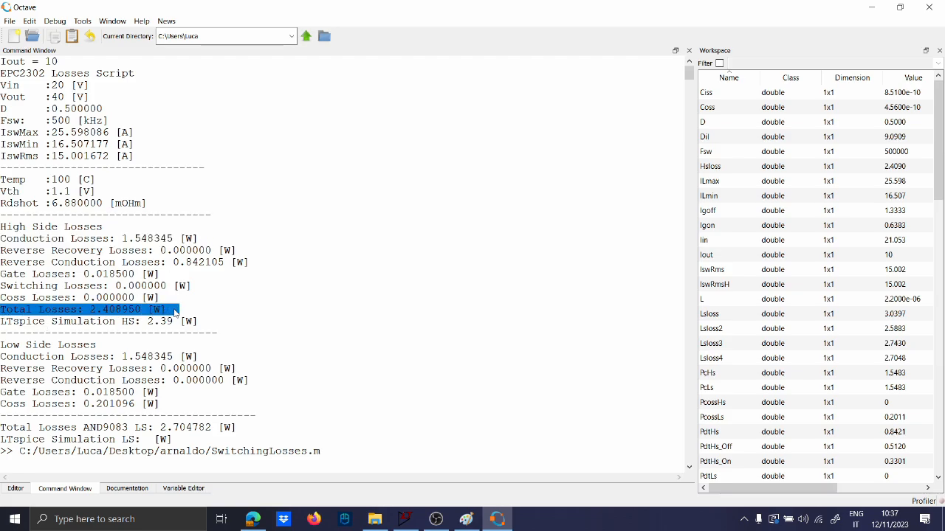
pyautogui.click(404, 519)
# Rerun the transient simulation and halt it at about 1.3 ms
pyautogui.click(760, 358)
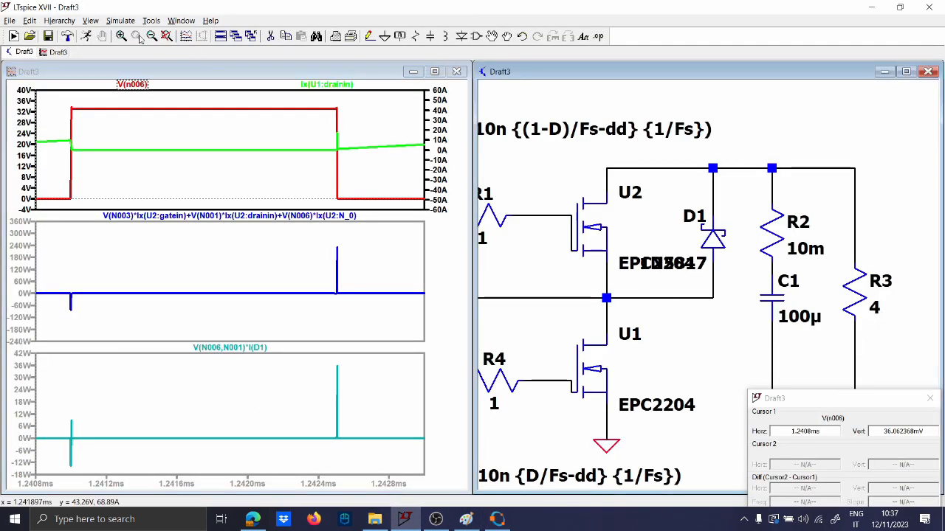
pyautogui.click(85, 37)
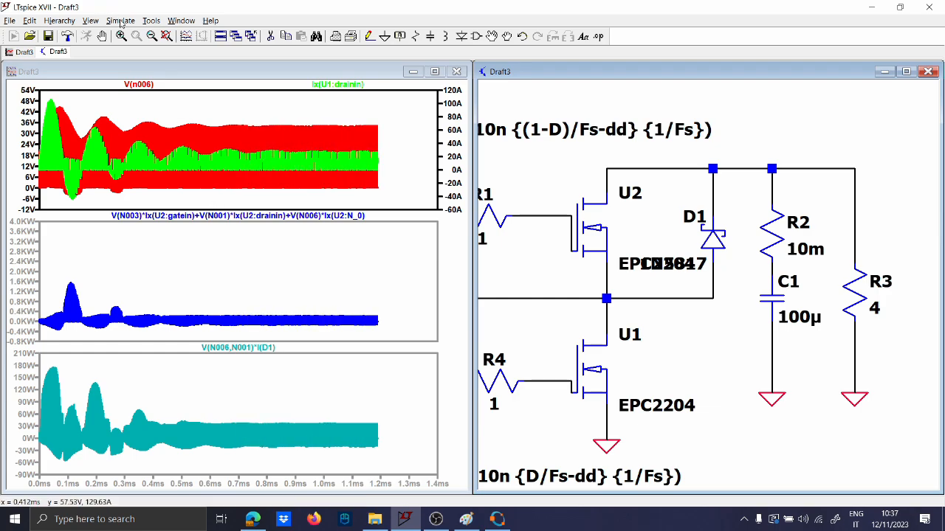
pyautogui.click(104, 35)
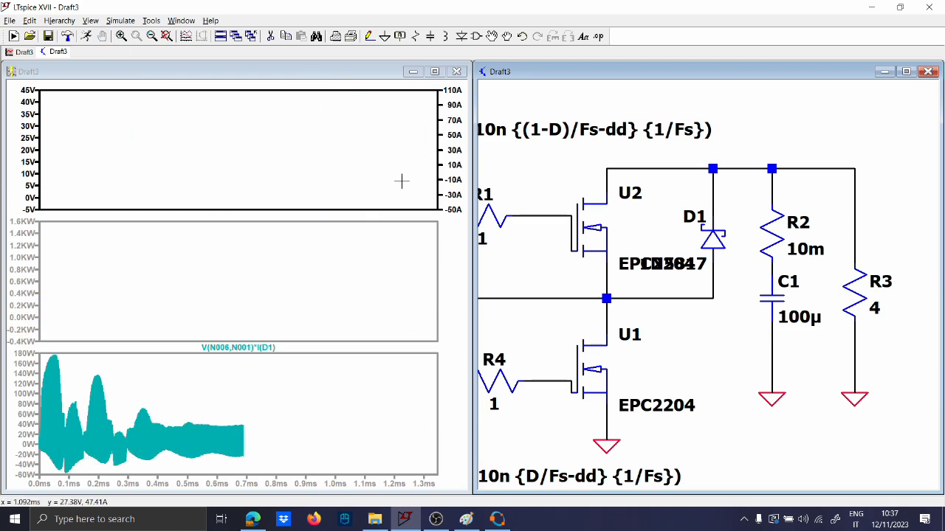
# Zoom the waveforms in to a few switching cycles, about 1.2257–1.234 ms
pyautogui.moveTo(393, 204); pyautogui.dragTo(412, 92)
pyautogui.moveTo(227, 193); pyautogui.dragTo(271, 91)
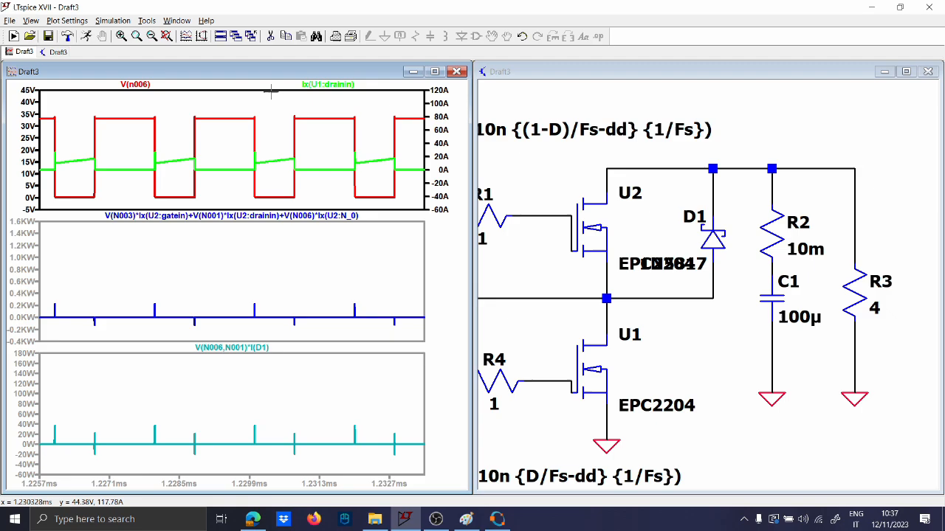
pyautogui.click(550, 272)
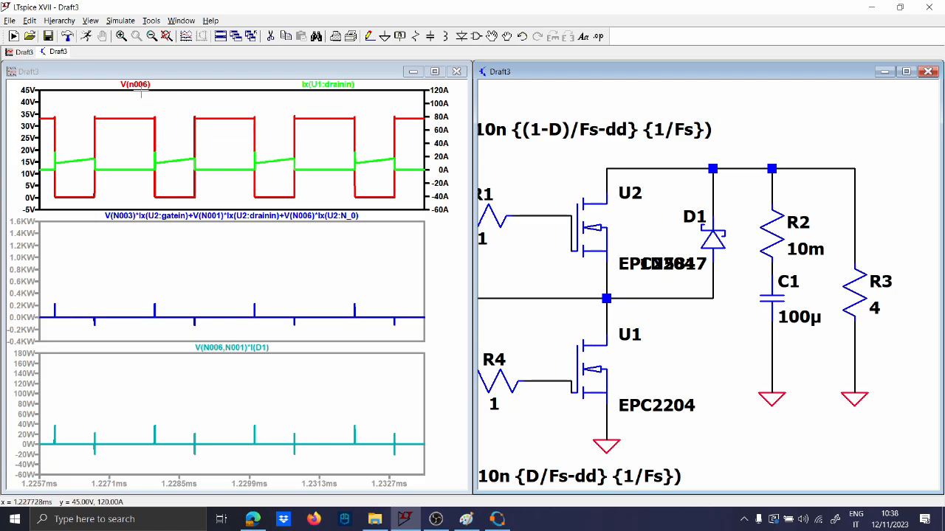
# Replace the top pane's V(n006) and drain-current traces with U2's power loss
pyautogui.rightClick(136, 85)
pyautogui.click(468, 293)
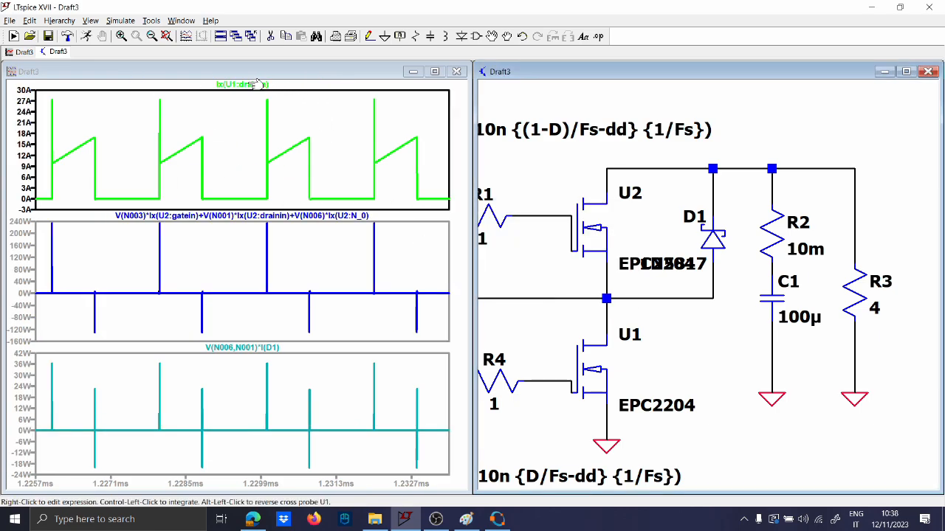
pyautogui.keyDown('alt'); pyautogui.click(590, 232); pyautogui.keyUp('alt')
pyautogui.keyDown('alt'); pyautogui.click(590, 232); pyautogui.keyUp('alt')
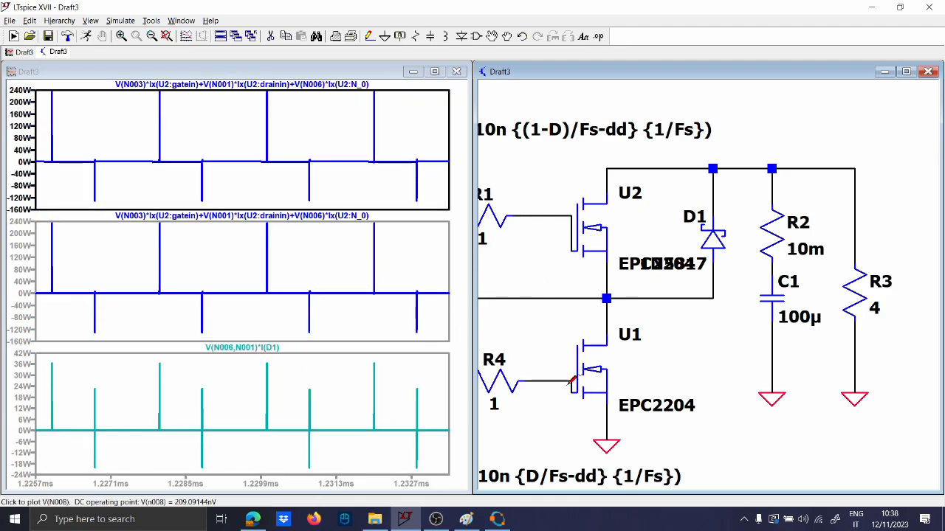
# Plot U1's dissipation in the middle pane
pyautogui.click(417, 304)
pyautogui.keyDown('alt'); pyautogui.click(584, 359); pyautogui.keyUp('alt')
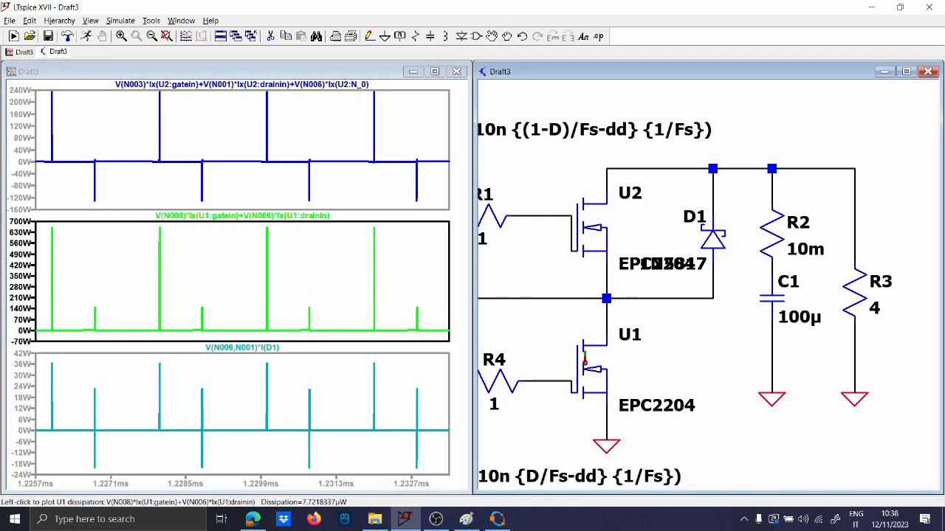
pyautogui.click(362, 386)
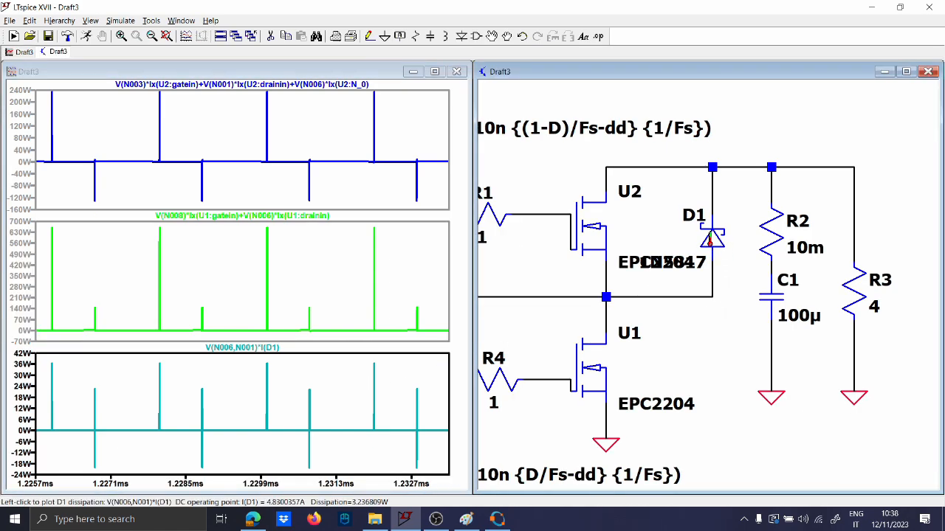
pyautogui.click(334, 429)
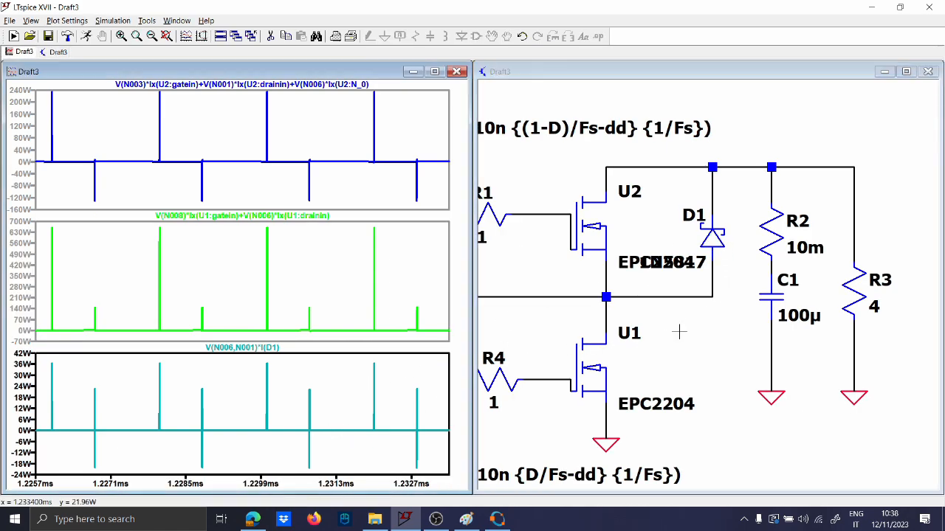
pyautogui.click(707, 236)
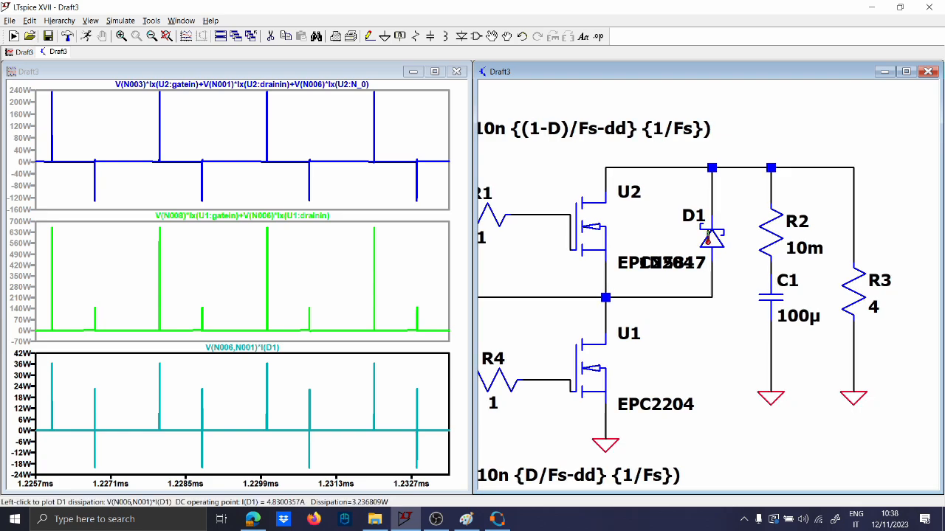
pyautogui.scroll(-1, 707, 236)
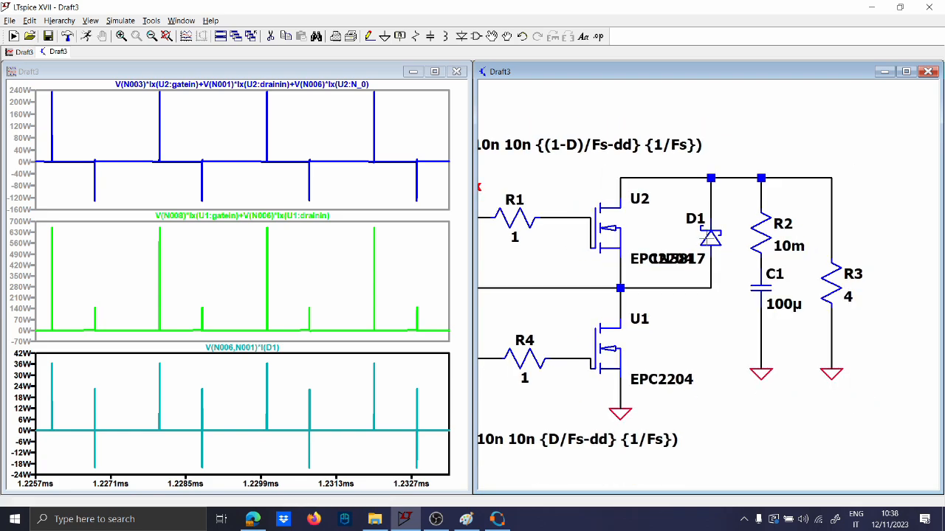
# Measure the average and integral of D1's dissipation trace
pyautogui.click(364, 388)
pyautogui.scroll(-1, 519, 347)
pyautogui.scroll(1, 548, 315)
pyautogui.moveTo(481, 302); pyautogui.dragTo(501, 307)
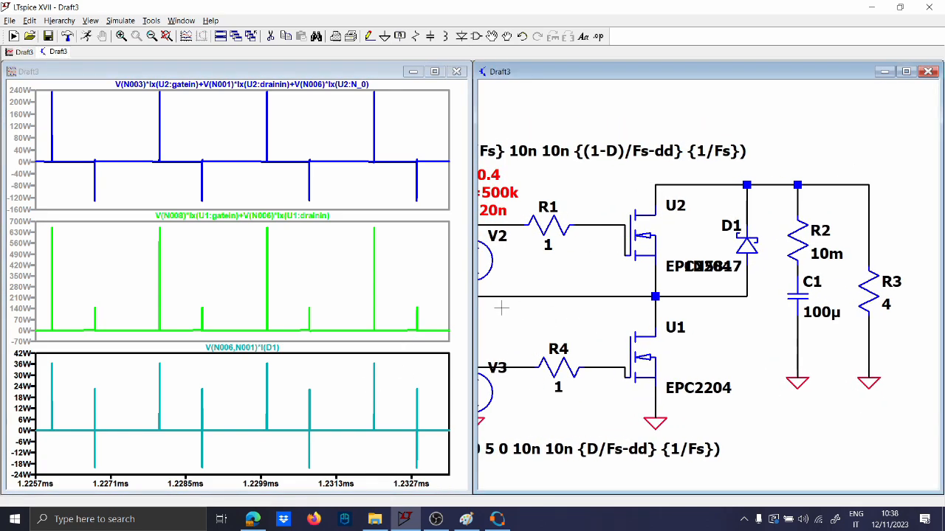
pyautogui.click(336, 391)
pyautogui.keyDown('ctrl'); pyautogui.click(262, 347); pyautogui.keyUp('ctrl')
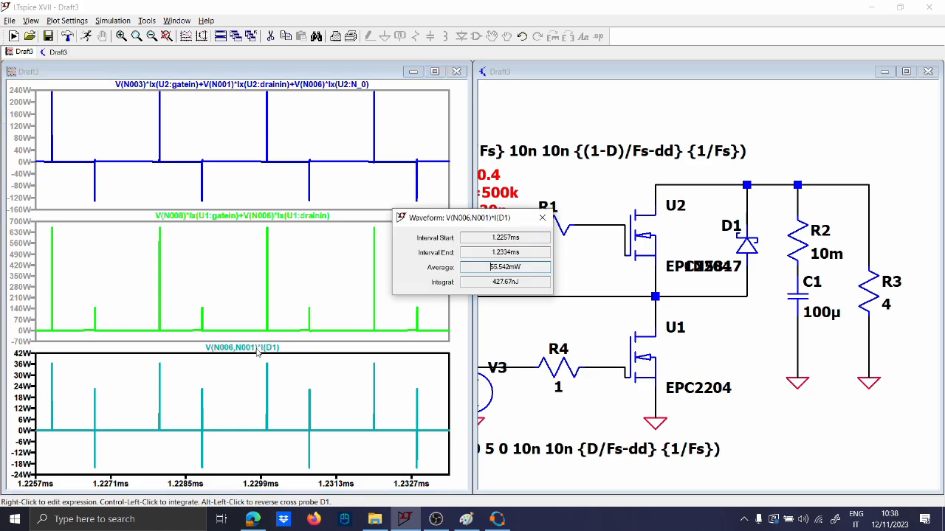
pyautogui.click(542, 218)
# Zoom all panes to fit, then into 1.05–1.34 ms on U1's dissipation
pyautogui.rightClick(272, 211)
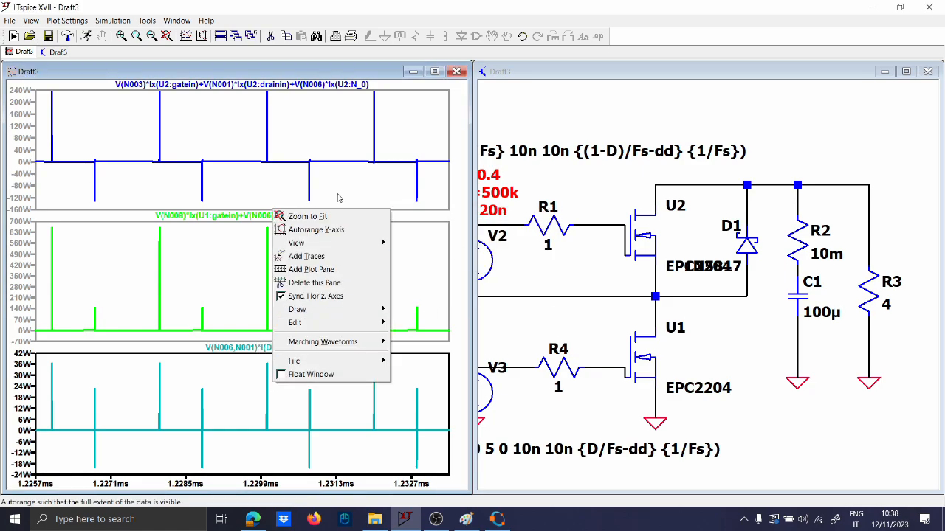
pyautogui.click(325, 216)
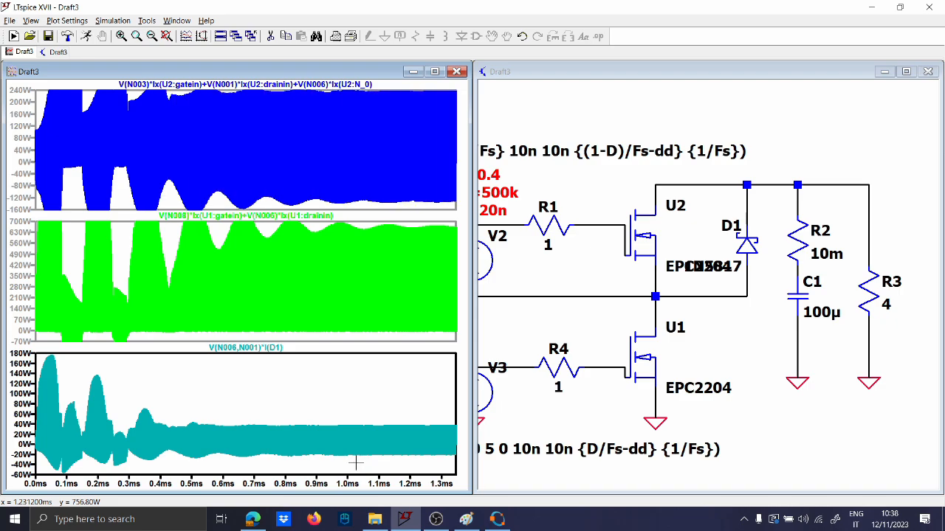
pyautogui.moveTo(362, 224); pyautogui.dragTo(468, 232)
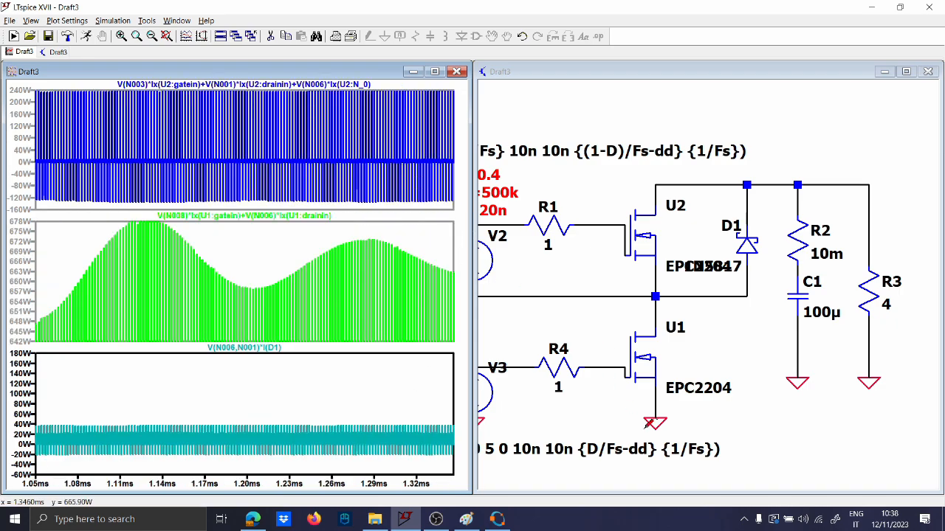
# Plot output voltage V(n001) in the bottom pane and zoom to 1.263–1.290 ms
pyautogui.scroll(-1, 642, 428)
pyautogui.moveTo(588, 431); pyautogui.dragTo(754, 401)
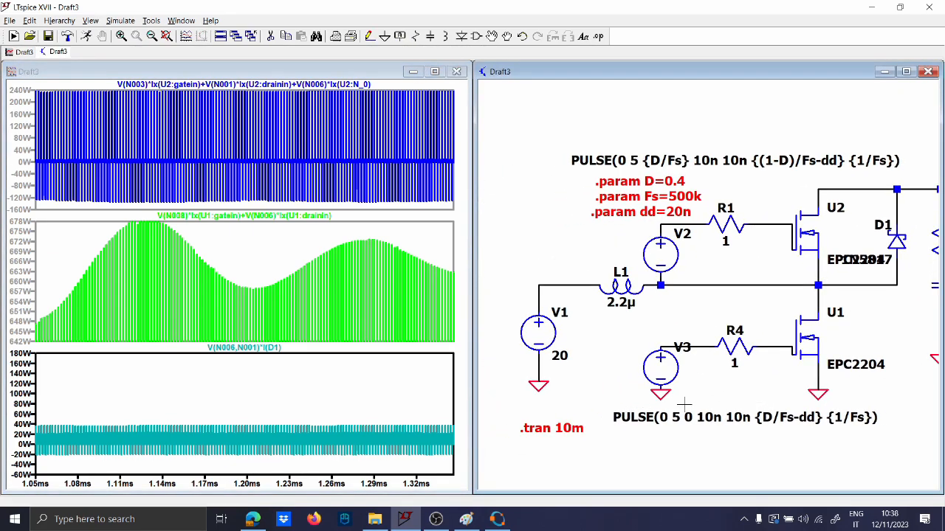
pyautogui.moveTo(685, 402); pyautogui.dragTo(539, 420)
pyautogui.click(810, 205)
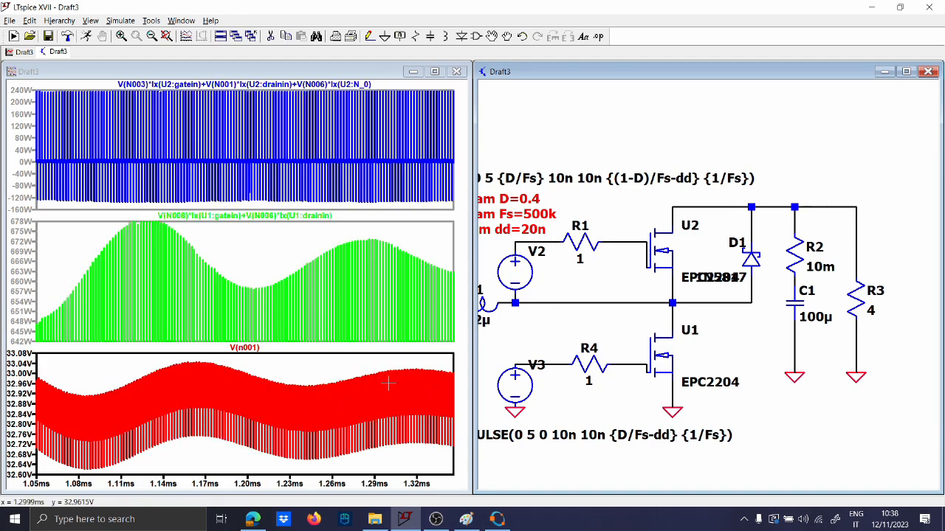
pyautogui.rightClick(296, 393)
pyautogui.click(325, 240)
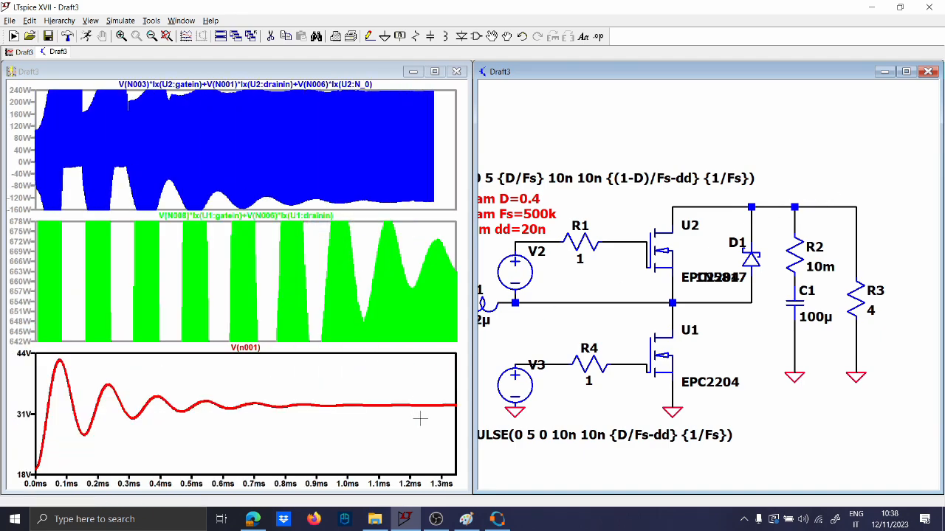
pyautogui.moveTo(417, 393); pyautogui.dragTo(454, 412)
pyautogui.moveTo(183, 433); pyautogui.dragTo(276, 438)
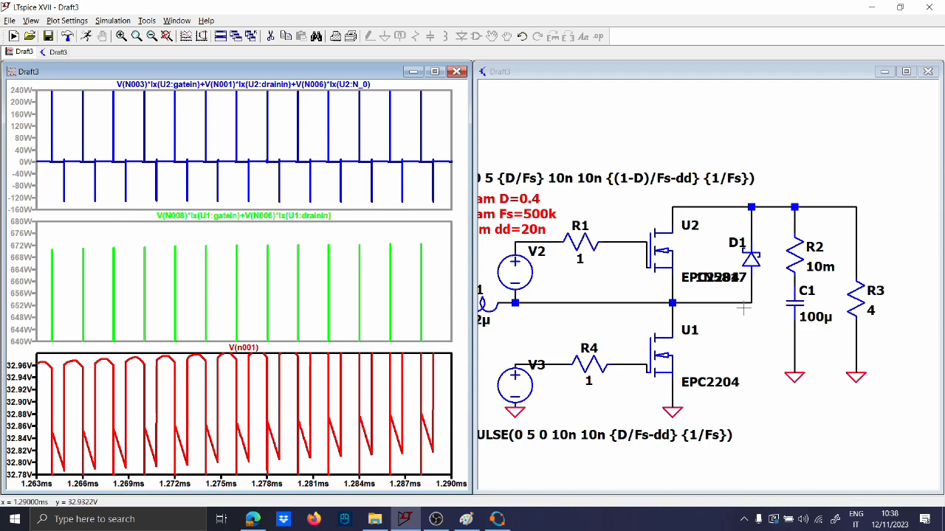
# Change capacitor C1's value from 100µ to 66µ
pyautogui.rightClick(814, 316)
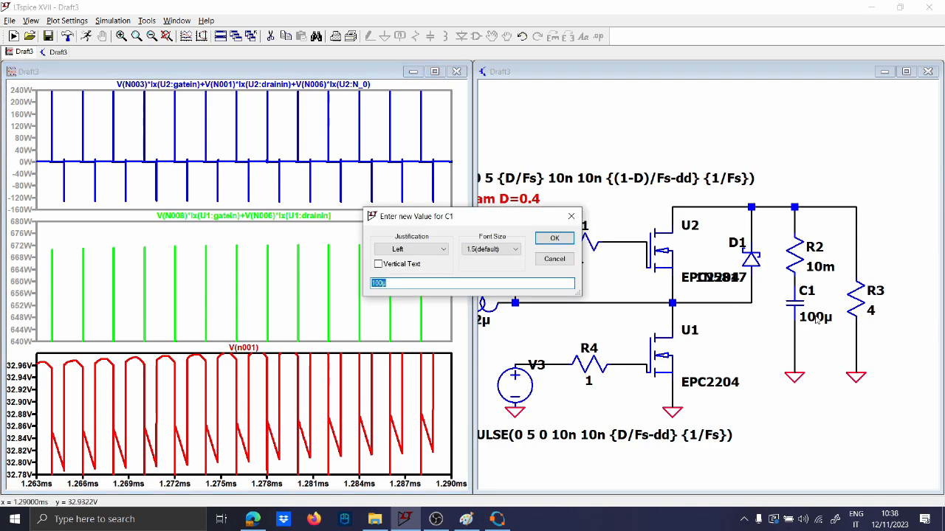
pyautogui.write('66u')
pyautogui.press('Return')
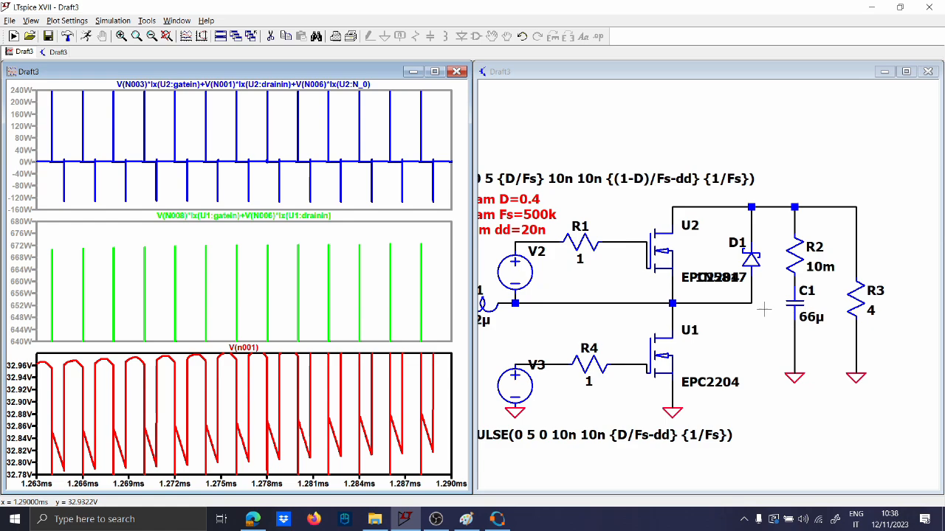
# Rerun the simulation with the 66µ capacitor
pyautogui.click(756, 336)
pyautogui.scroll(-2, 530, 368)
pyautogui.moveTo(533, 371); pyautogui.dragTo(637, 382)
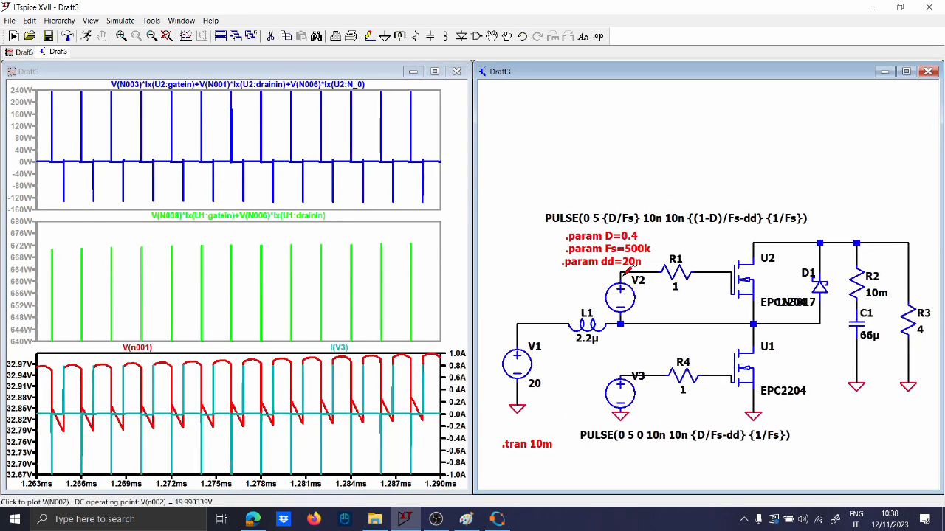
pyautogui.click(86, 36)
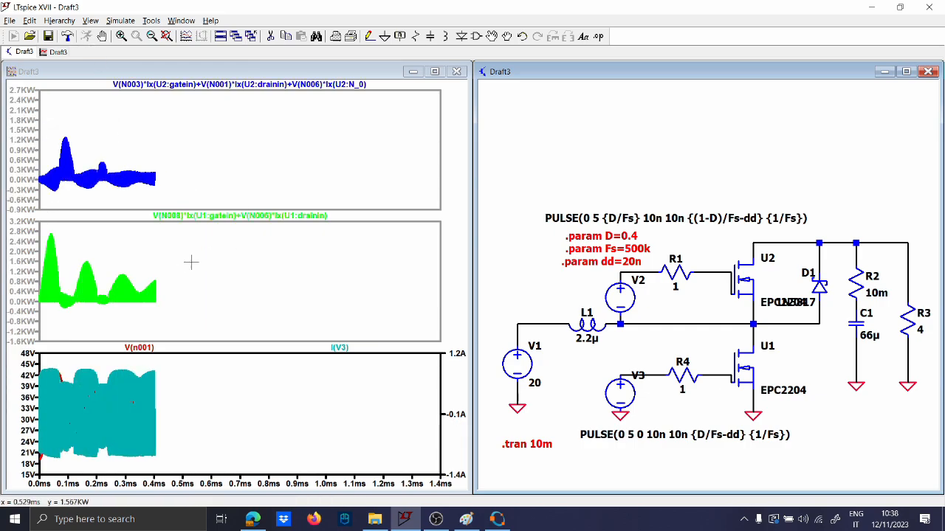
pyautogui.click(491, 520)
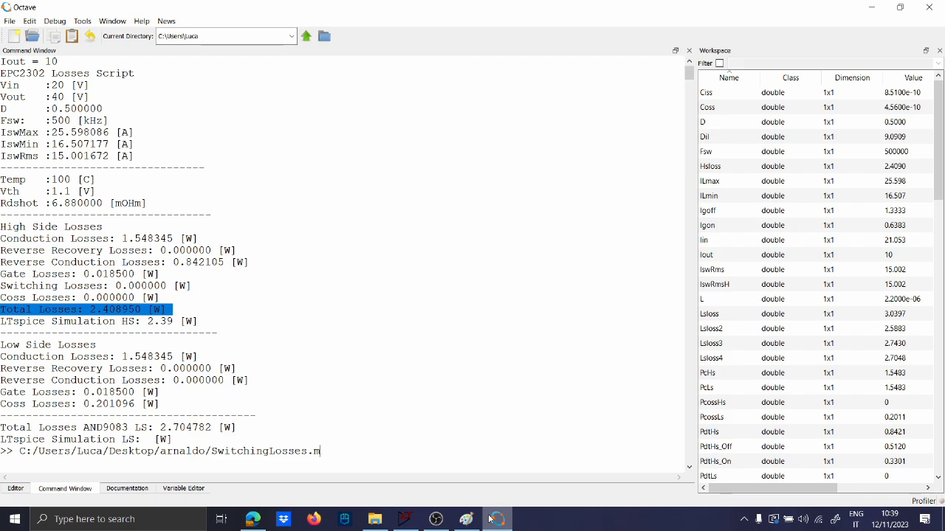
pyautogui.click(489, 519)
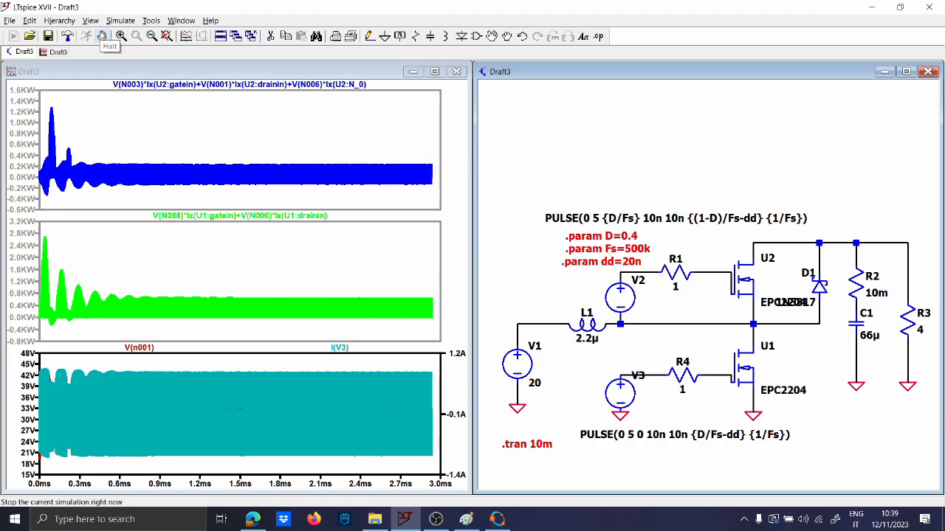
# Halt the run, zoom the plots to 2.34–2.94 ms, and average the high-side loss trace
pyautogui.click(102, 36)
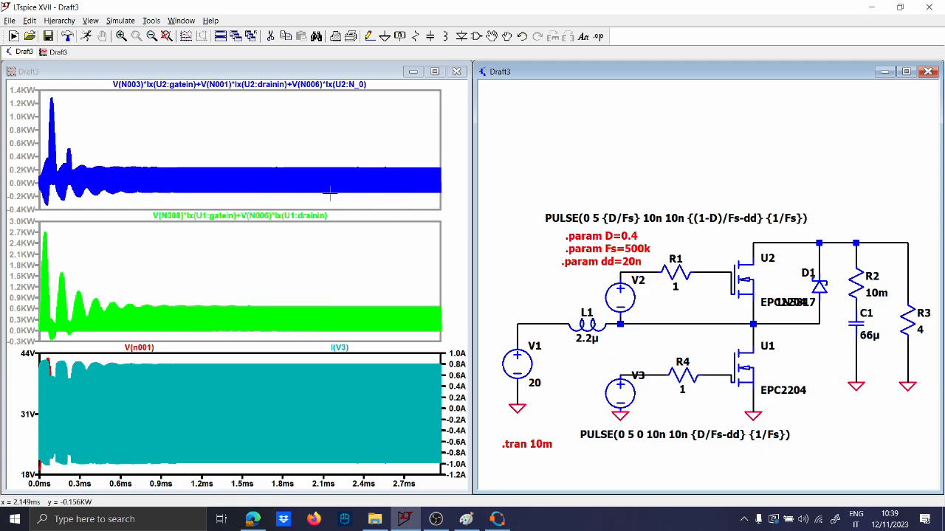
pyautogui.moveTo(307, 199); pyautogui.dragTo(434, 159)
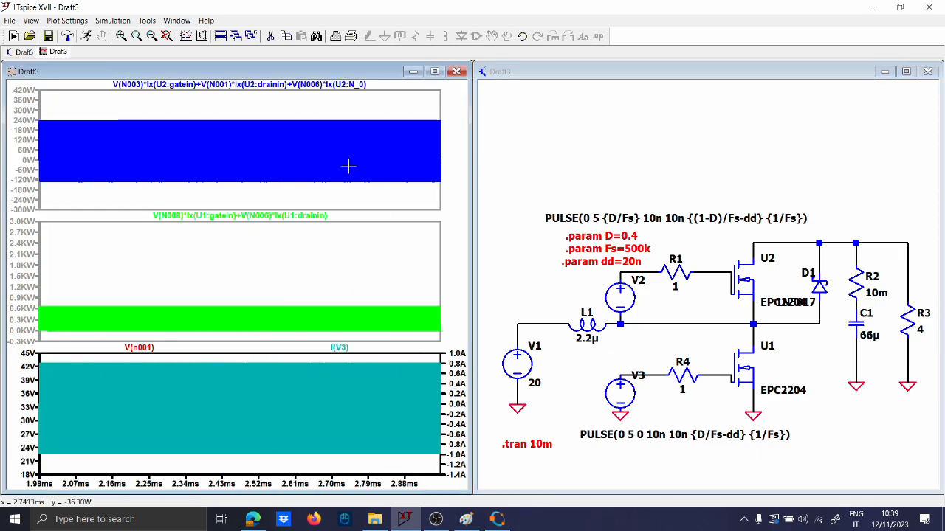
pyautogui.moveTo(206, 190); pyautogui.dragTo(440, 106)
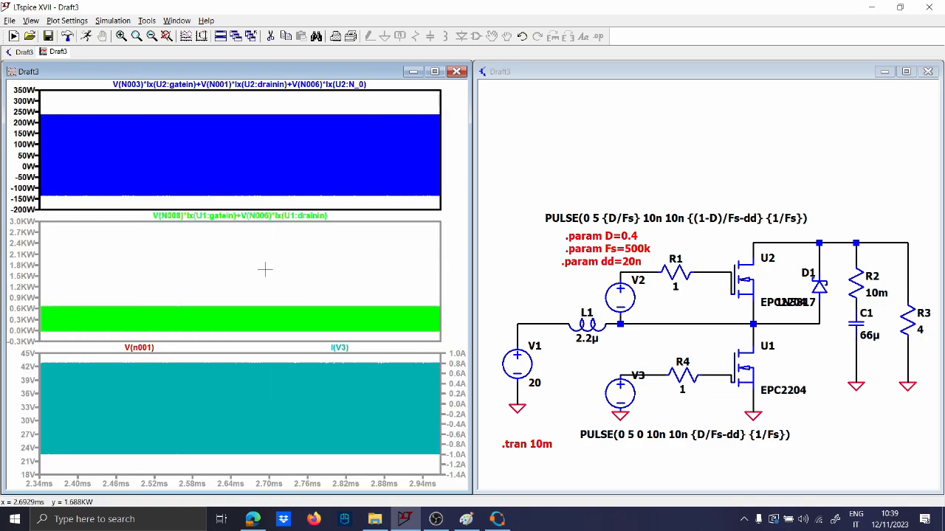
pyautogui.keyDown('ctrl'); pyautogui.click(238, 85); pyautogui.keyUp('ctrl')
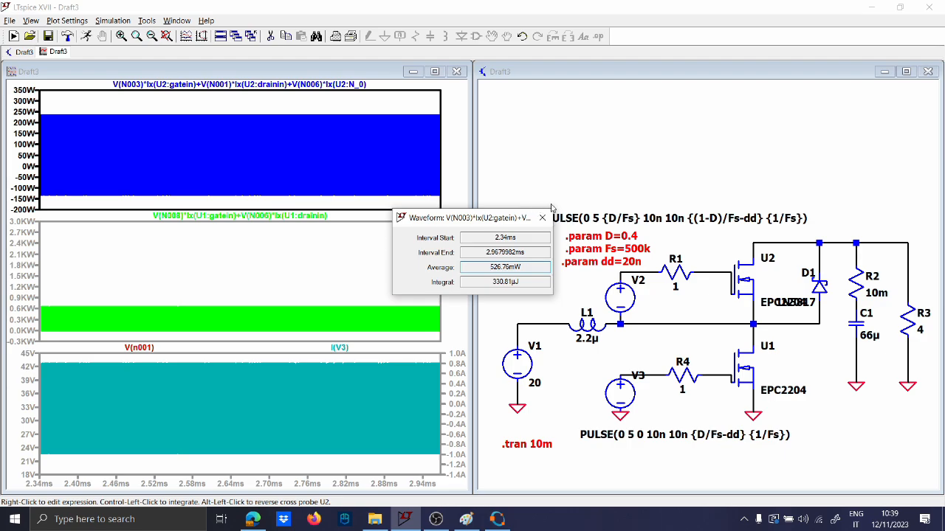
# Place a comment reading 'Hs=0.5W' and 'Diode=' above the PULSE line
pyautogui.click(541, 218)
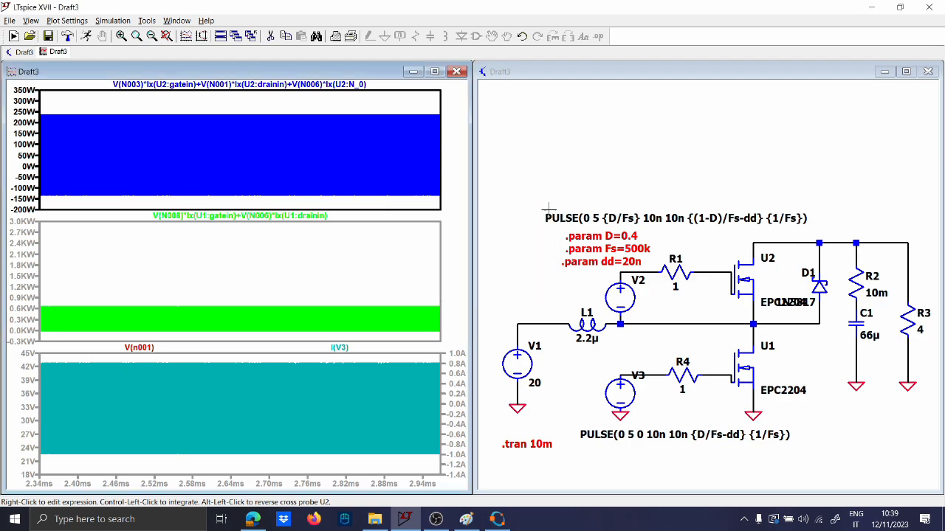
pyautogui.write('tHs')
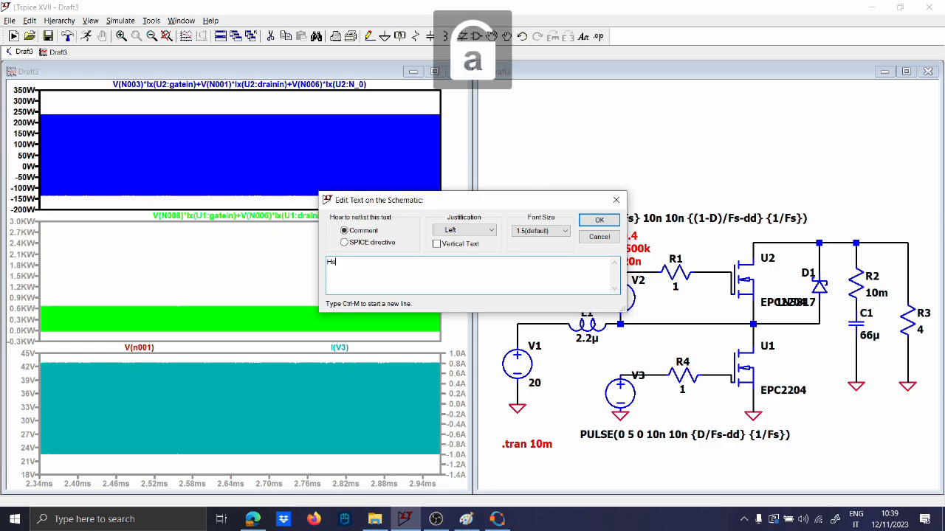
pyautogui.write('=0.5W ')
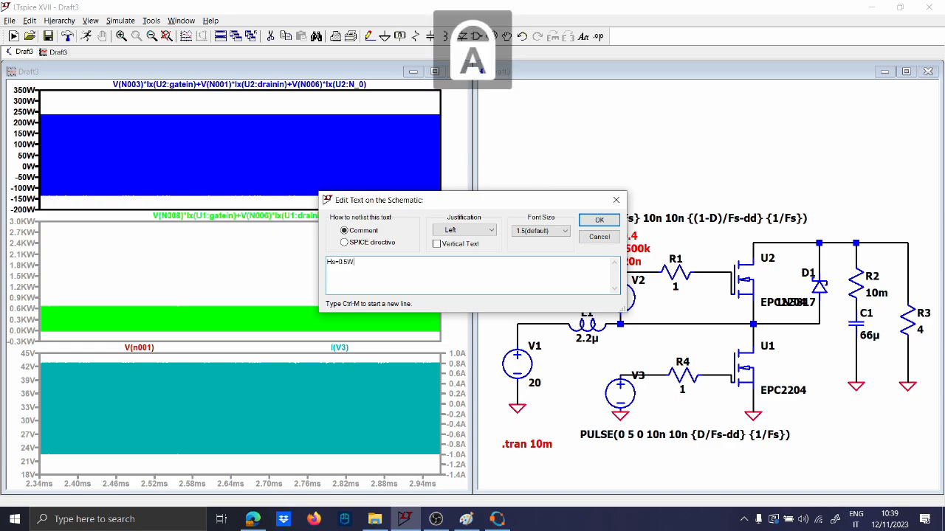
pyautogui.write('+')
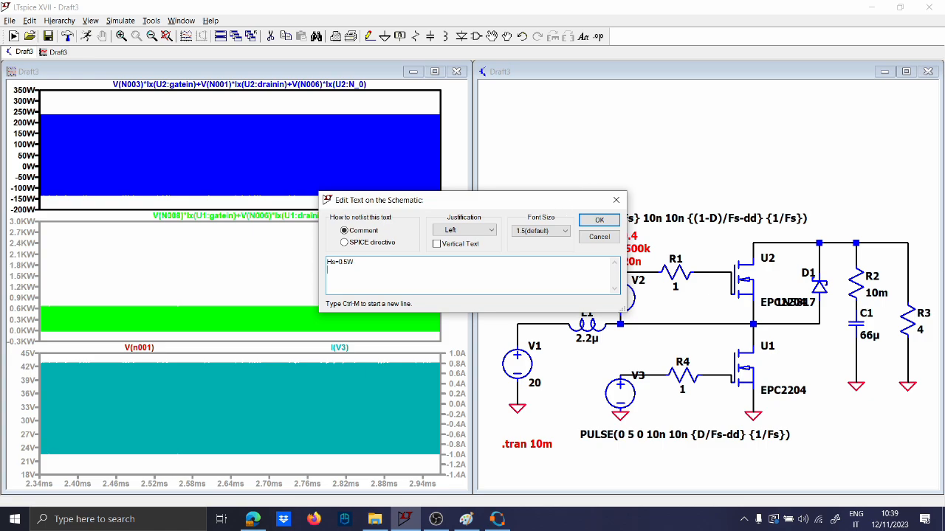
pyautogui.write('Diode=')
pyautogui.press('Return')
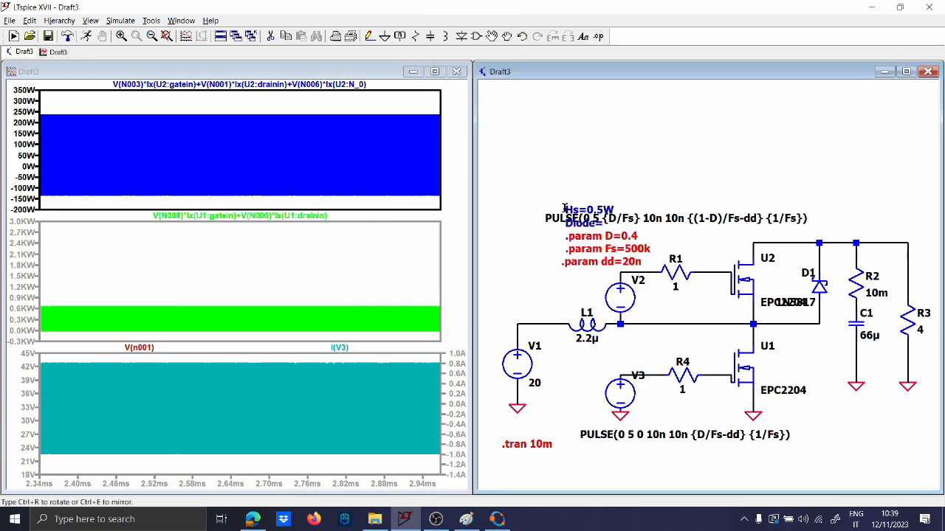
pyautogui.click(563, 177)
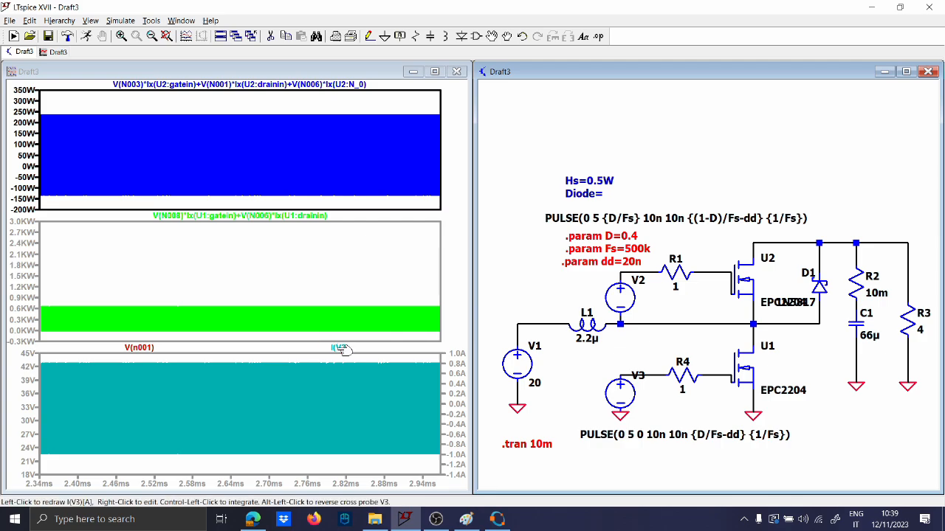
# Replace the bottom pane's I(V3) and V(n001) traces with D1's power and read its average
pyautogui.rightClick(343, 349)
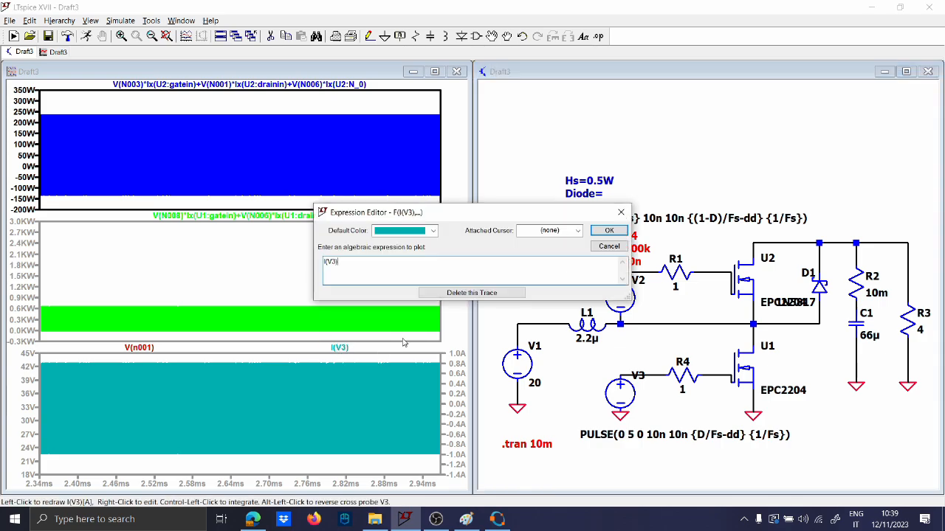
pyautogui.click(471, 292)
pyautogui.rightClick(246, 348)
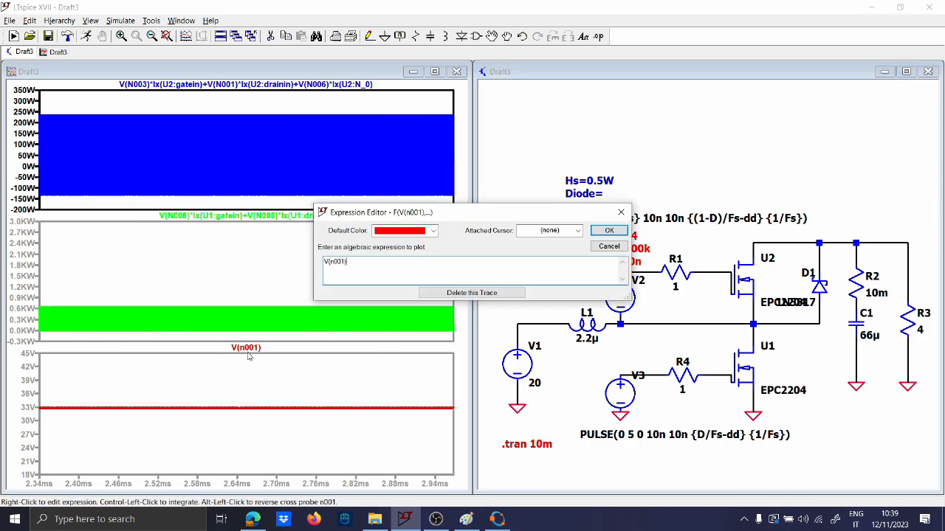
pyautogui.click(440, 292)
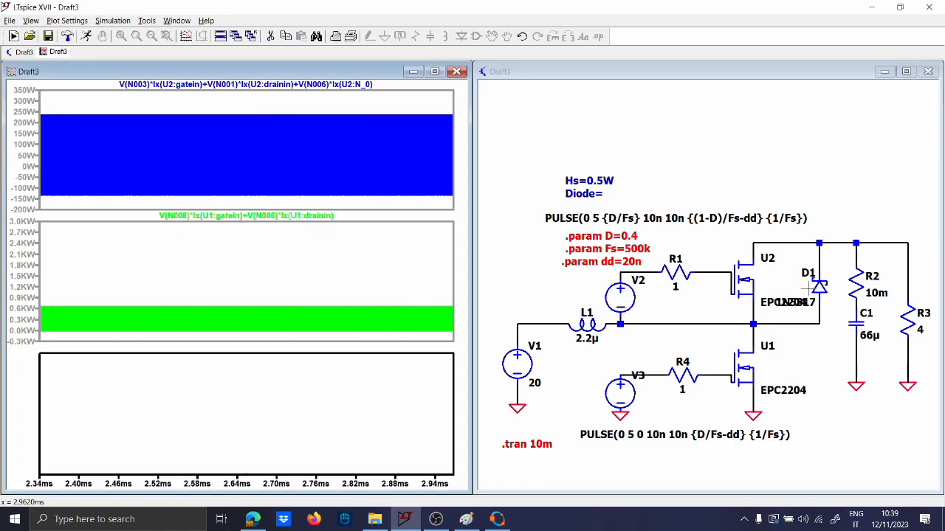
pyautogui.keyDown('alt'); pyautogui.click(812, 288); pyautogui.keyUp('alt')
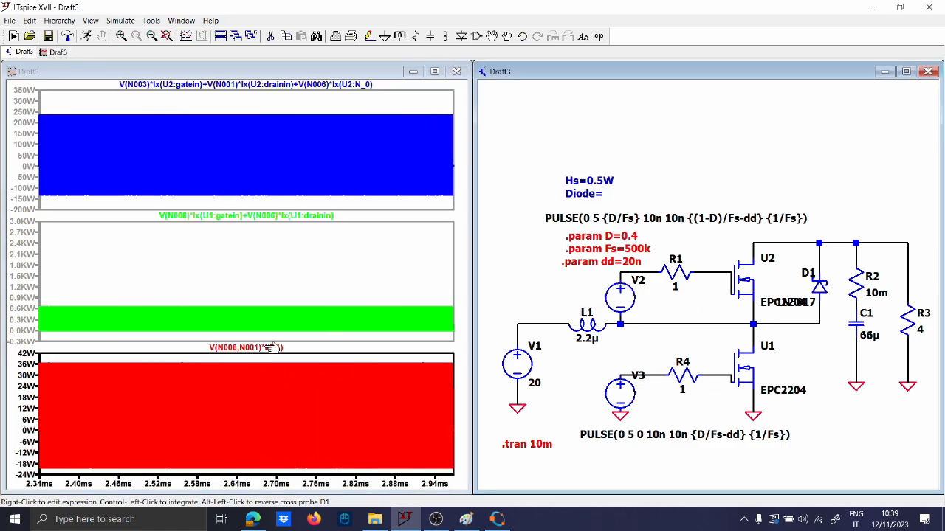
pyautogui.keyDown('ctrl'); pyautogui.click(273, 349); pyautogui.keyUp('ctrl')
pyautogui.click(542, 218)
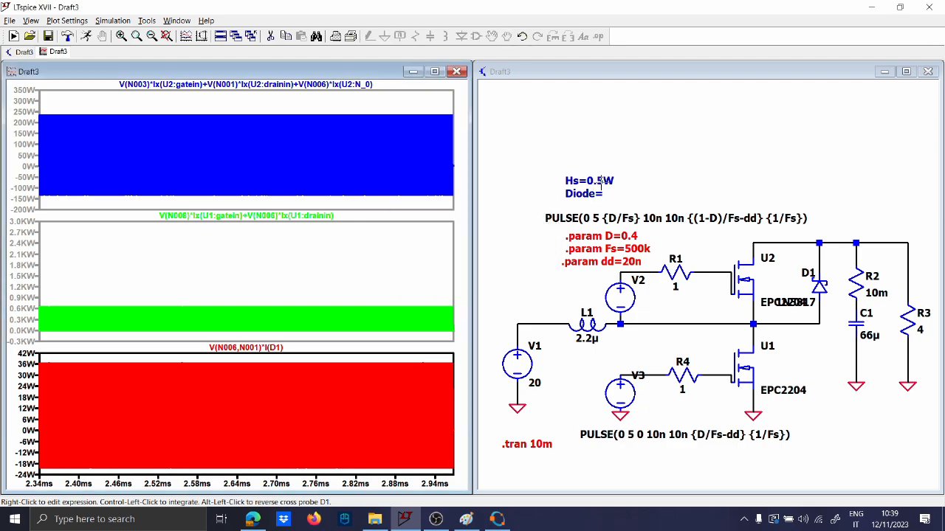
# Probe the switch node V(n006), then plot the R3 load current near 8.2 A
pyautogui.click(728, 320)
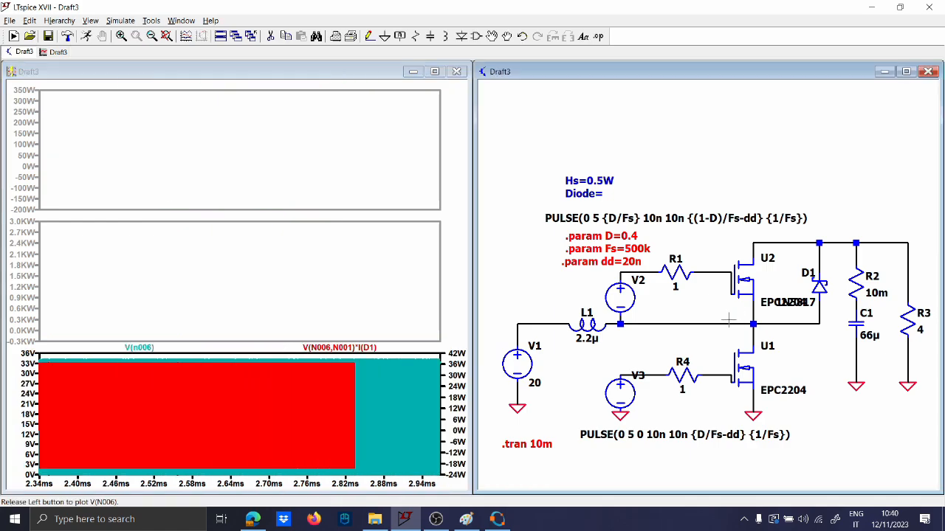
pyautogui.click(902, 316)
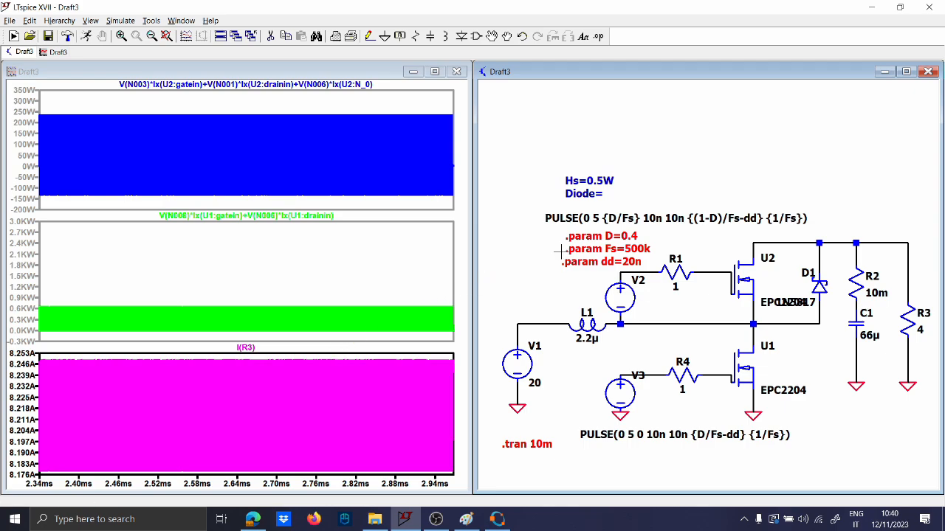
pyautogui.click(251, 521)
pyautogui.click(251, 521)
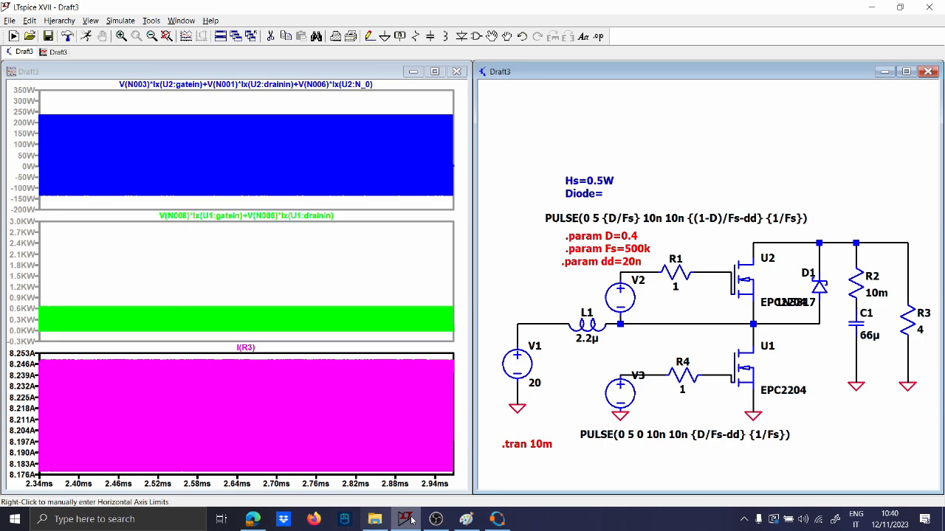
pyautogui.click(466, 521)
pyautogui.click(467, 521)
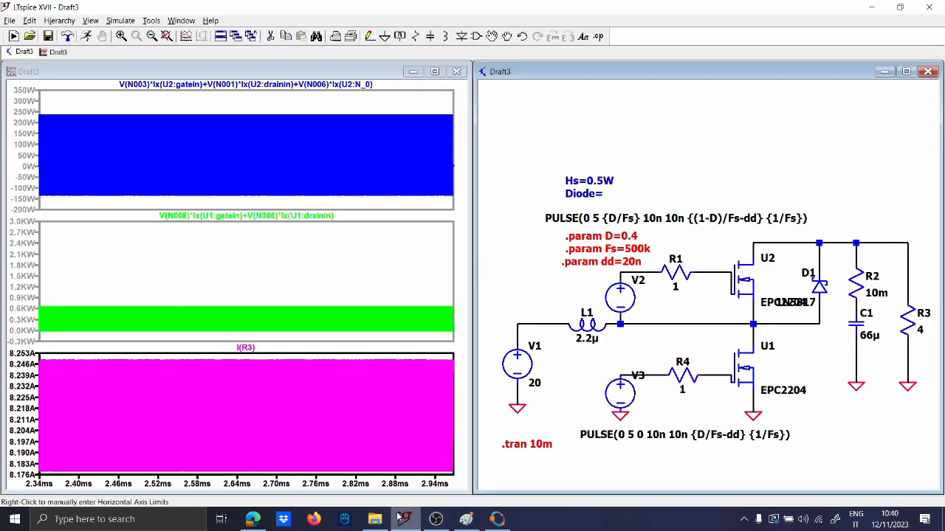
# Glance at the Octave results and plot output voltage V(n001) in the bottom pane
pyautogui.click(488, 522)
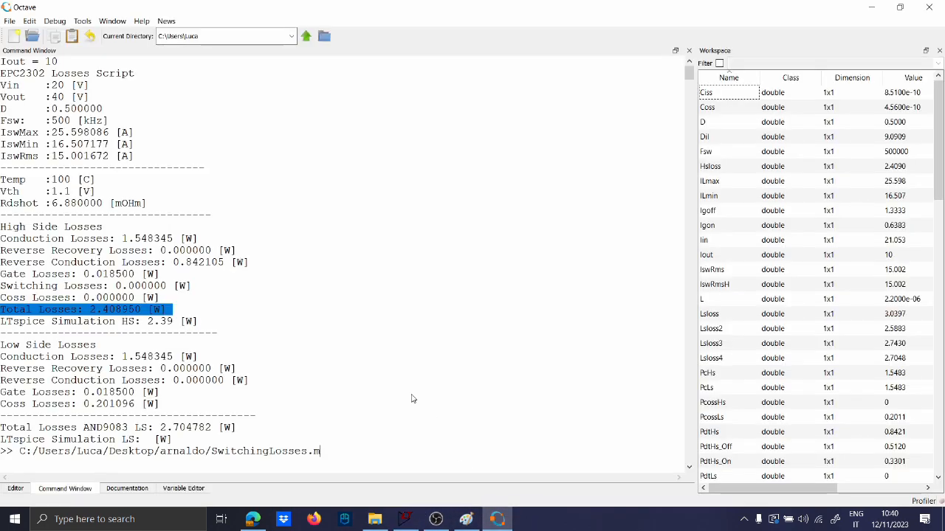
pyautogui.click(497, 520)
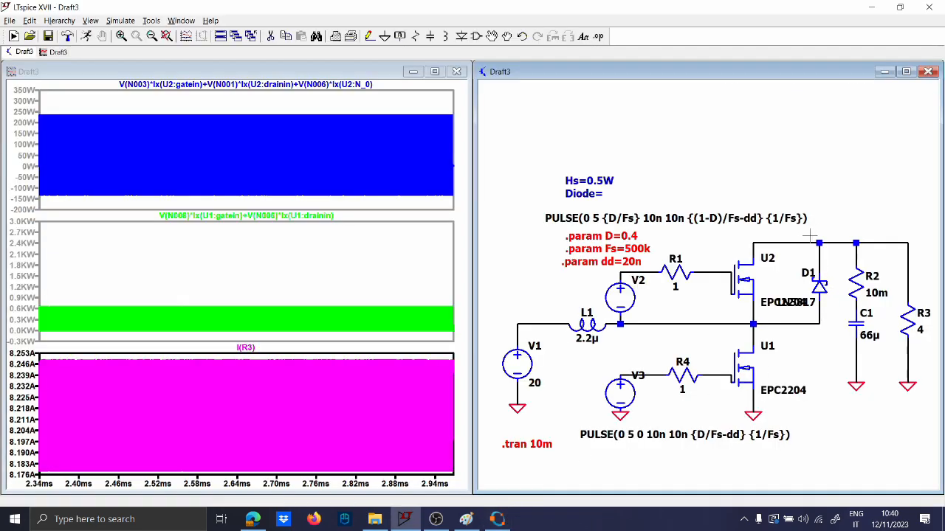
pyautogui.click(819, 241)
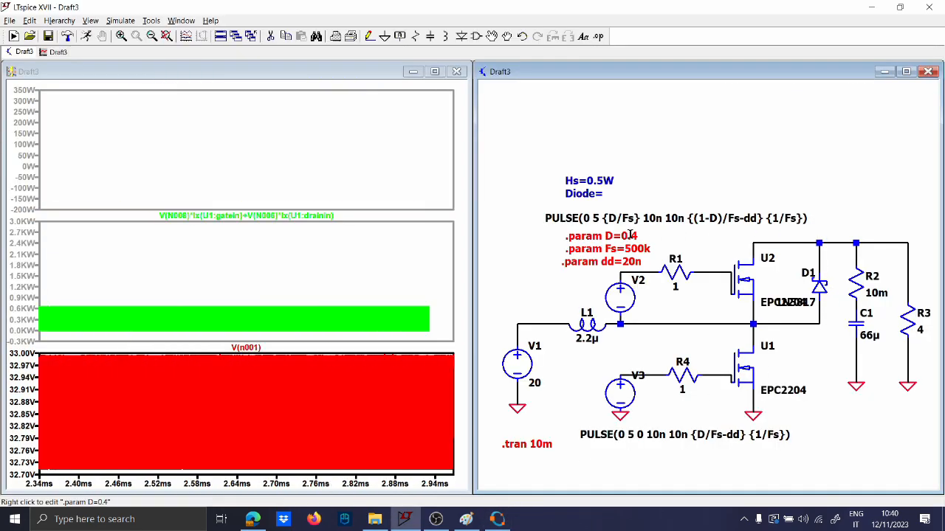
# Edit the directive to .param D=0.5, matching Octave's 0.500000 duty cycle
pyautogui.rightClick(631, 236)
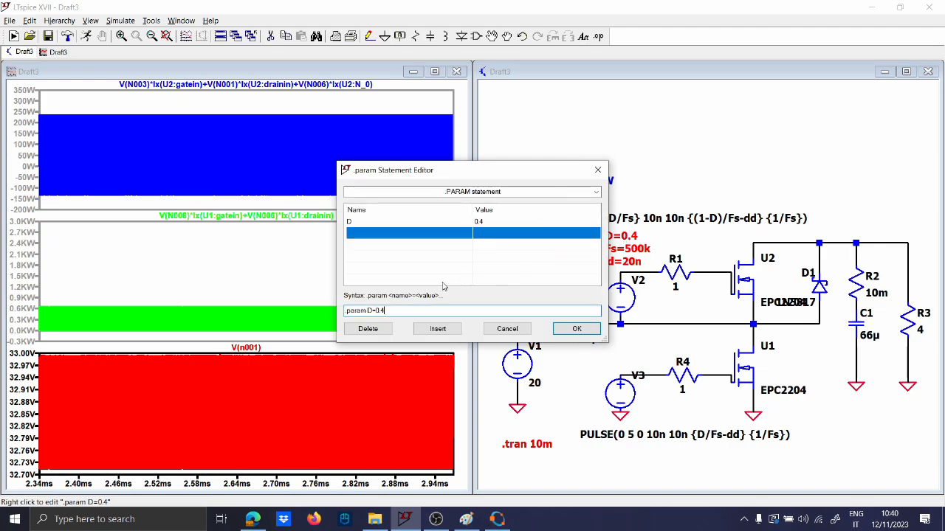
pyautogui.click(507, 329)
pyautogui.click(498, 520)
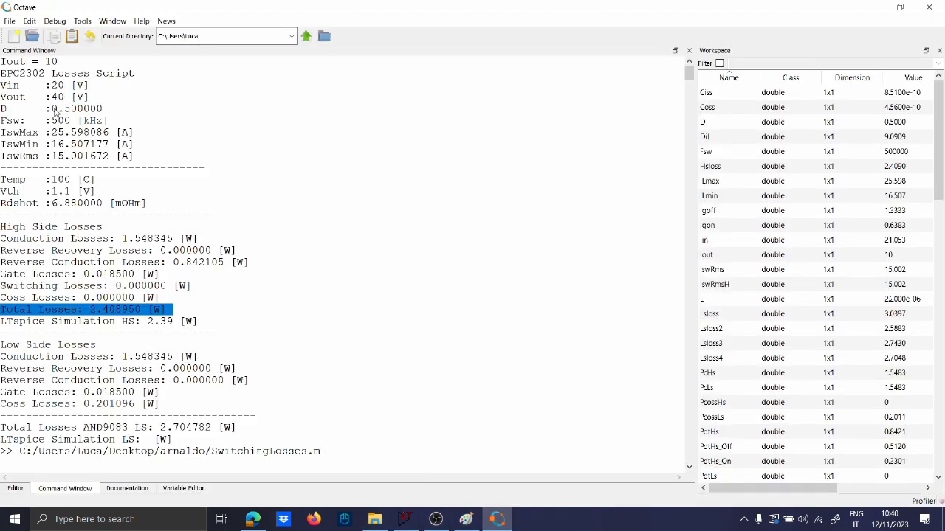
pyautogui.moveTo(51, 109); pyautogui.dragTo(109, 112)
pyautogui.click(510, 520)
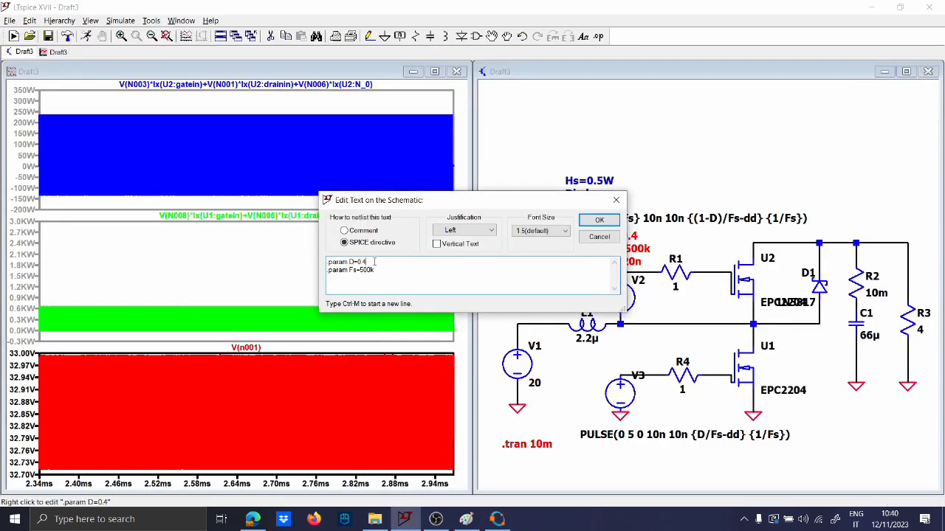
pyautogui.write('.5')
pyautogui.press('Return')
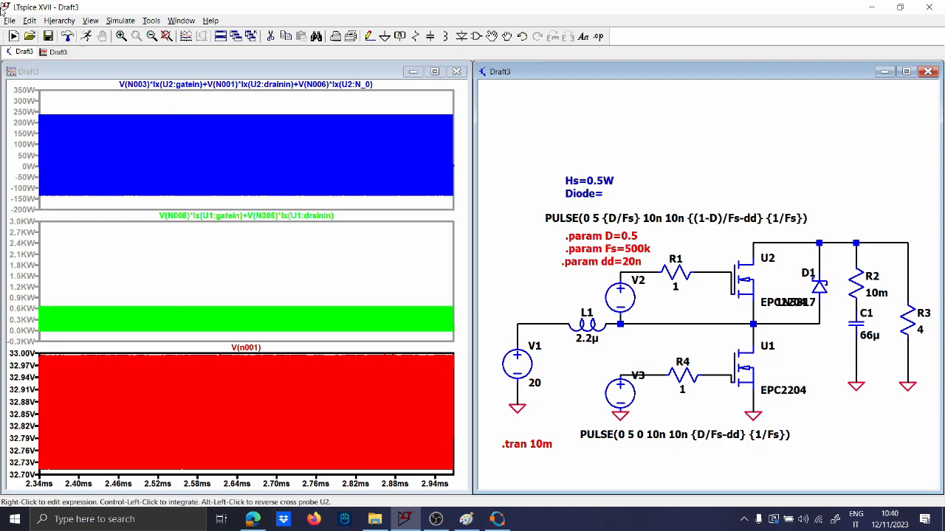
# Rerun with D=0.5, halt after about 2.2 ms, and zoom V(n001) to 2.200–2.296 ms
pyautogui.click(86, 37)
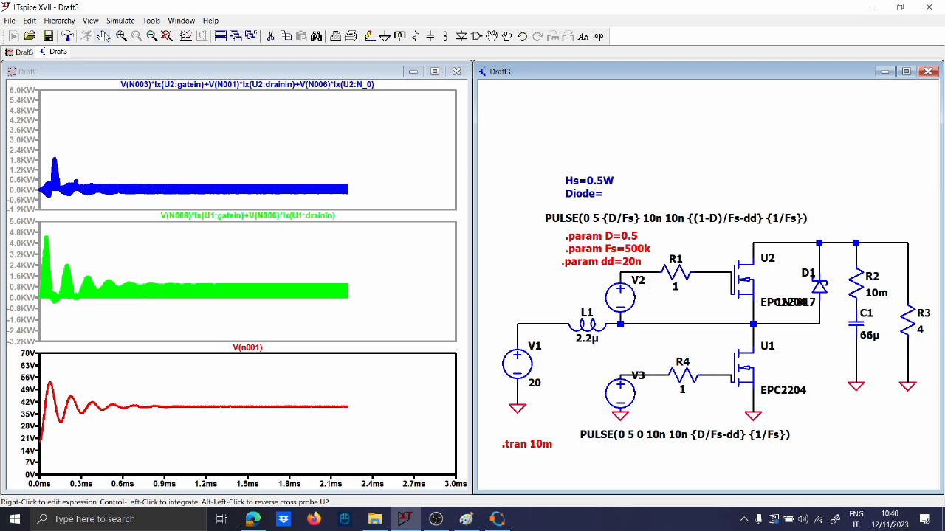
pyautogui.click(102, 36)
pyautogui.moveTo(403, 393); pyautogui.dragTo(455, 409)
pyautogui.moveTo(319, 417); pyautogui.dragTo(447, 445)
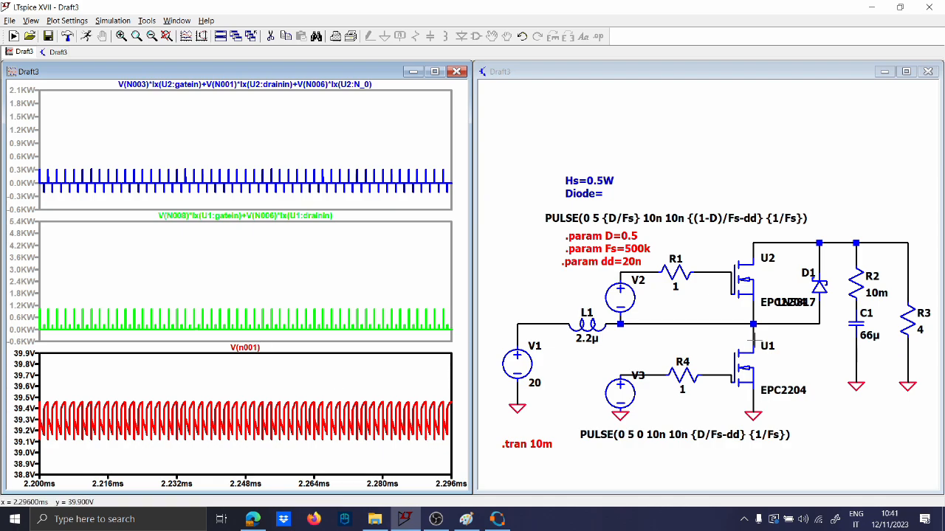
# Plot D1, U2 and U1 dissipation in the top, middle and bottom panes, removing V(n001)
pyautogui.click(348, 266)
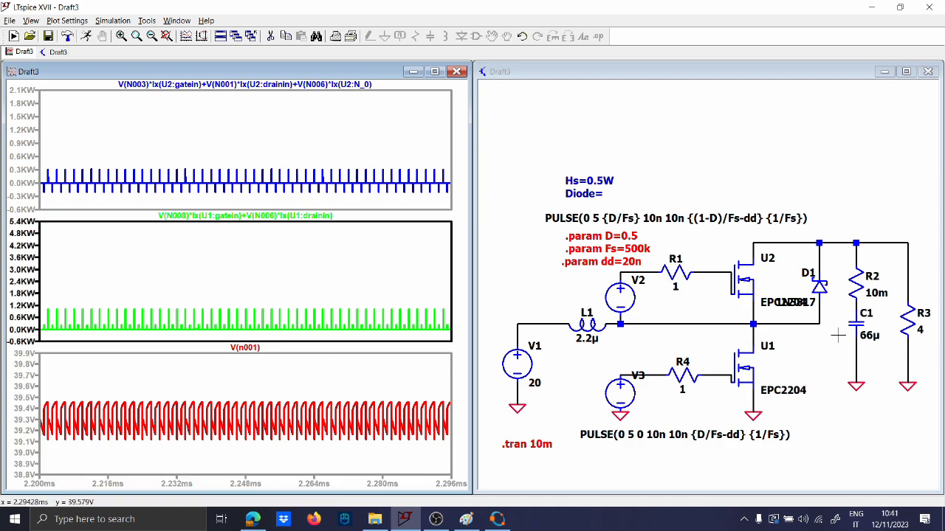
pyautogui.keyDown('alt'); pyautogui.click(819, 285); pyautogui.keyUp('alt')
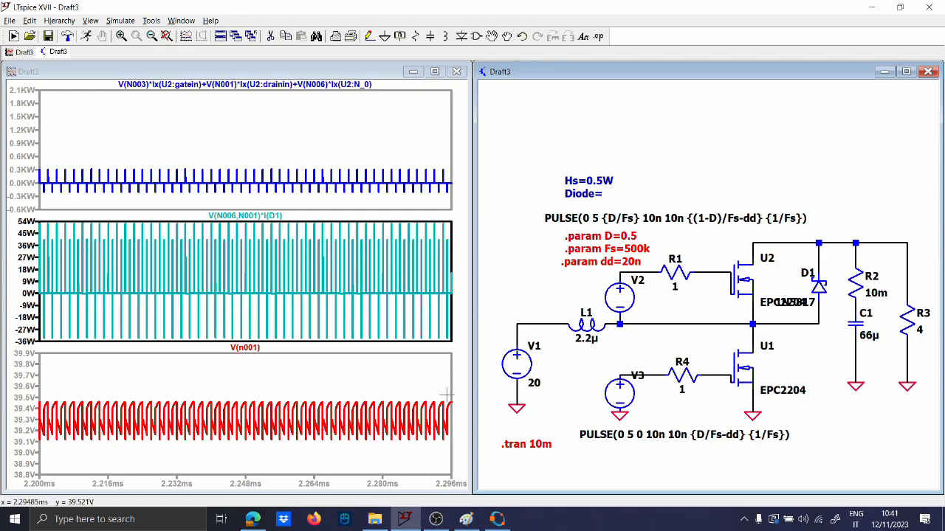
pyautogui.click(402, 391)
pyautogui.keyDown('alt'); pyautogui.click(738, 375); pyautogui.keyUp('alt')
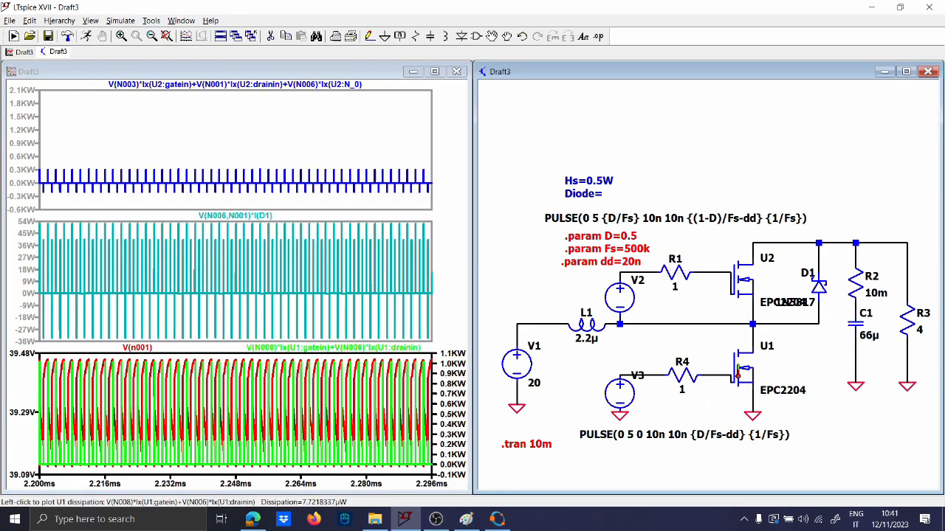
pyautogui.click(406, 329)
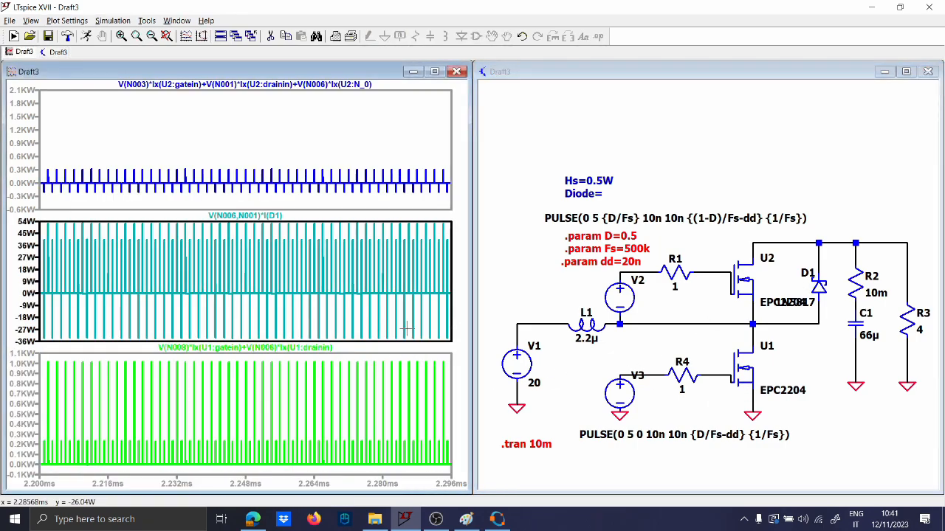
pyautogui.click(747, 313)
pyautogui.keyDown('alt'); pyautogui.click(745, 287); pyautogui.keyUp('alt')
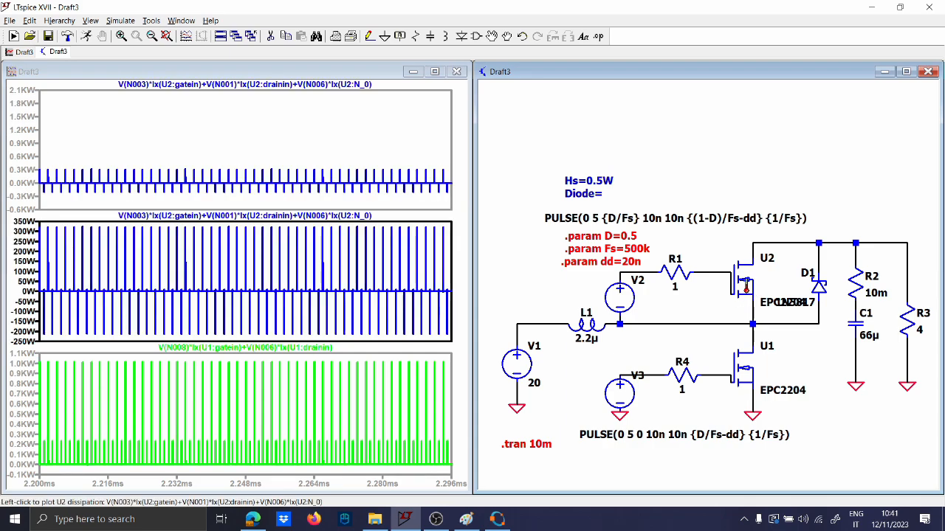
pyautogui.click(411, 197)
pyautogui.click(794, 319)
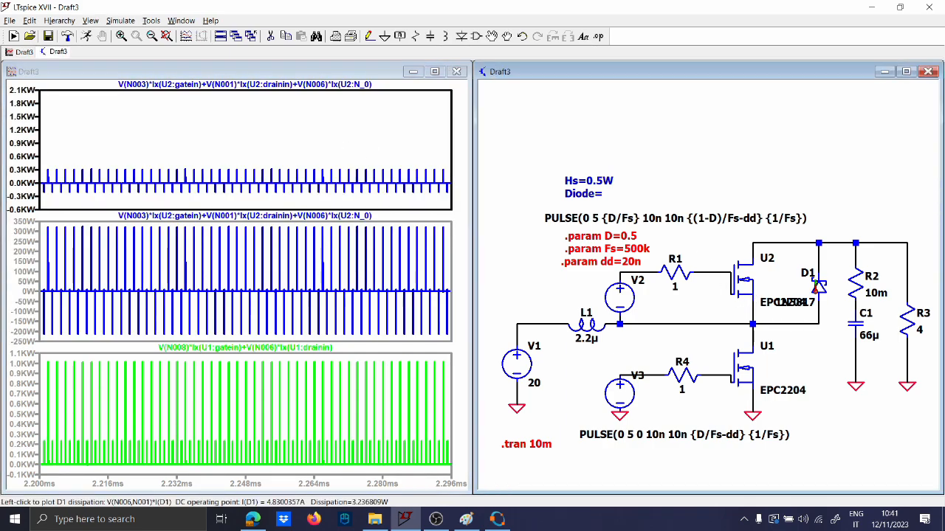
pyautogui.keyDown('alt'); pyautogui.click(818, 286); pyautogui.keyUp('alt')
# Average U1's dissipation trace, reading 1.8745 W
pyautogui.click(279, 351)
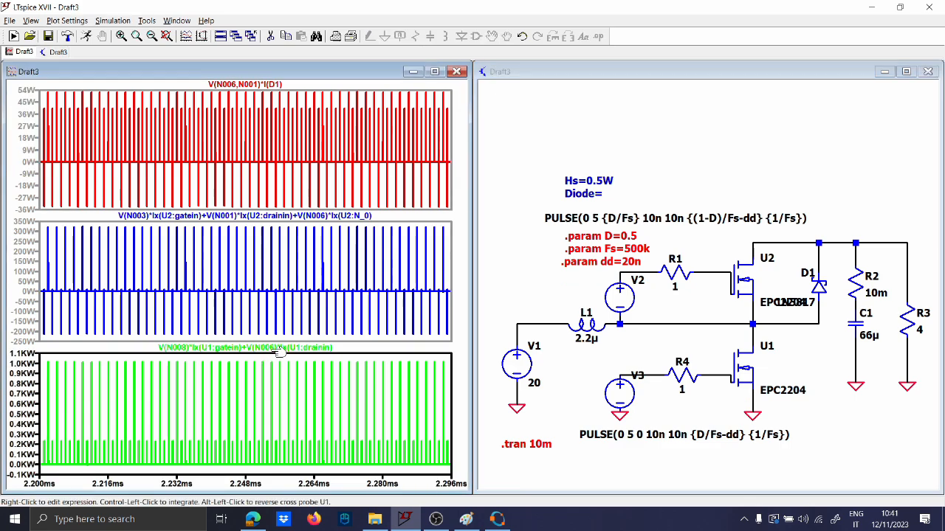
pyautogui.keyDown('ctrl'); pyautogui.click(277, 351); pyautogui.keyUp('ctrl')
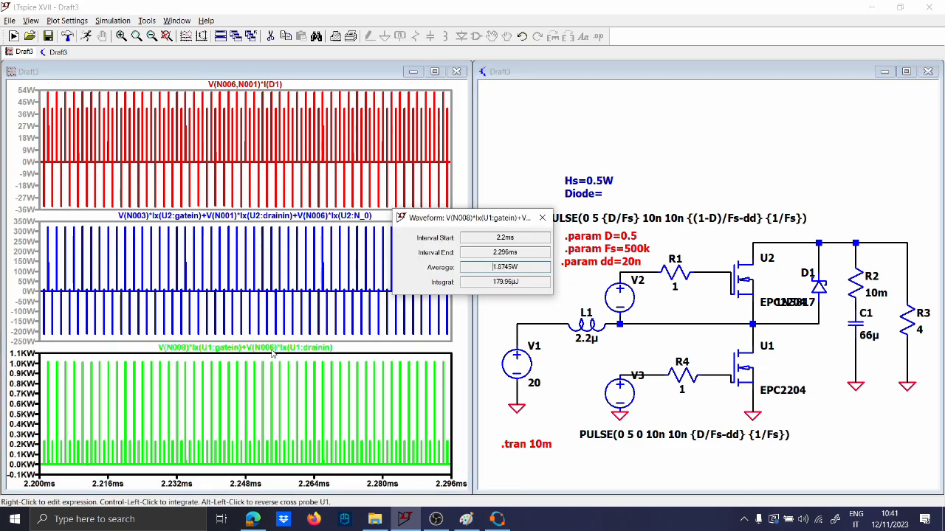
pyautogui.click(542, 219)
# Add an 'LS=1.87W' note above the circuit and delete the old 'Hs=0.5W / Diode=' note
pyautogui.click(532, 256)
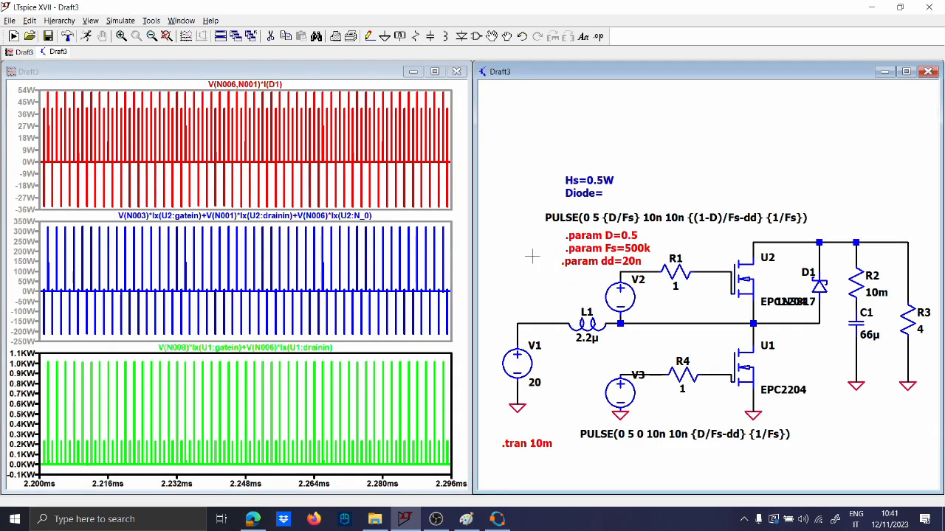
pyautogui.write('tLS=1.87W')
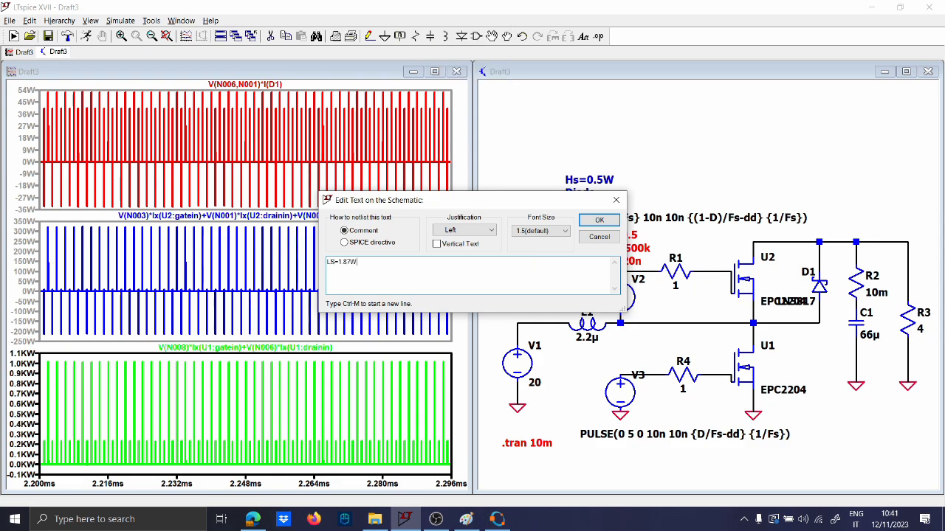
pyautogui.press('Return')
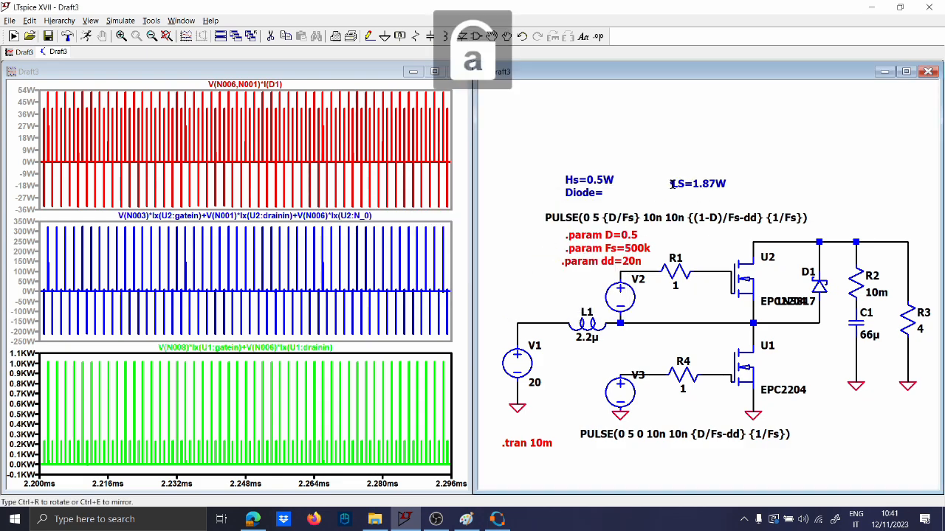
pyautogui.click(701, 165)
pyautogui.press('Delete')
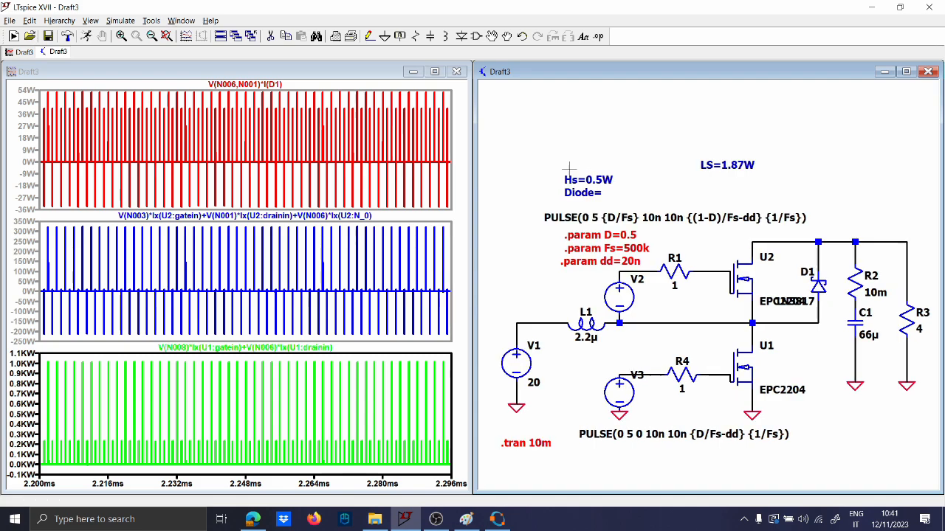
pyautogui.click(575, 182)
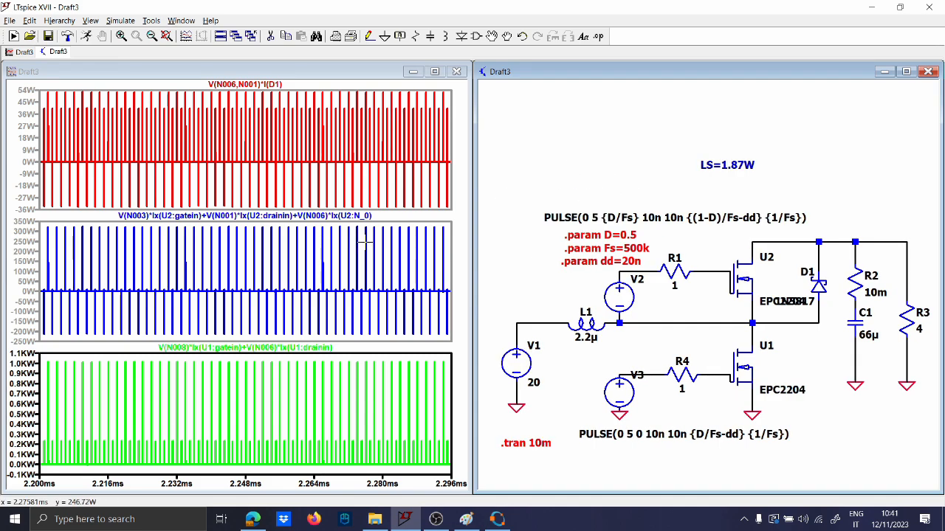
# Check the average power dissipation of U2 and then D1 from their traces
pyautogui.keyDown('ctrl'); pyautogui.click(304, 216); pyautogui.keyUp('ctrl')
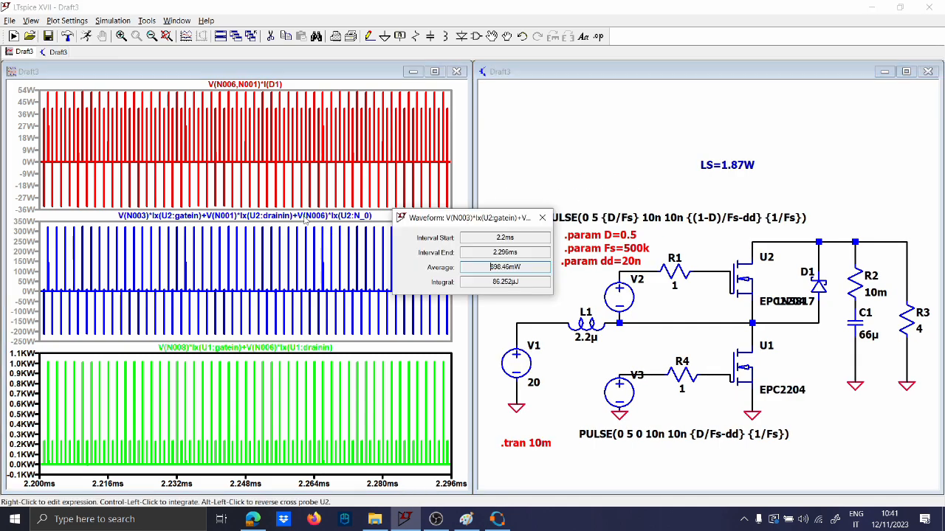
pyautogui.click(541, 217)
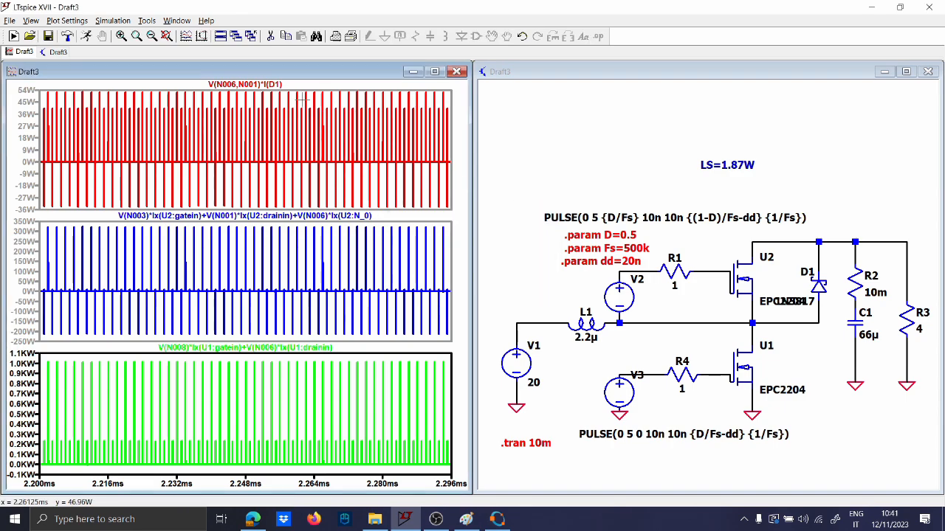
pyautogui.keyDown('ctrl'); pyautogui.click(267, 85); pyautogui.keyUp('ctrl')
pyautogui.click(542, 219)
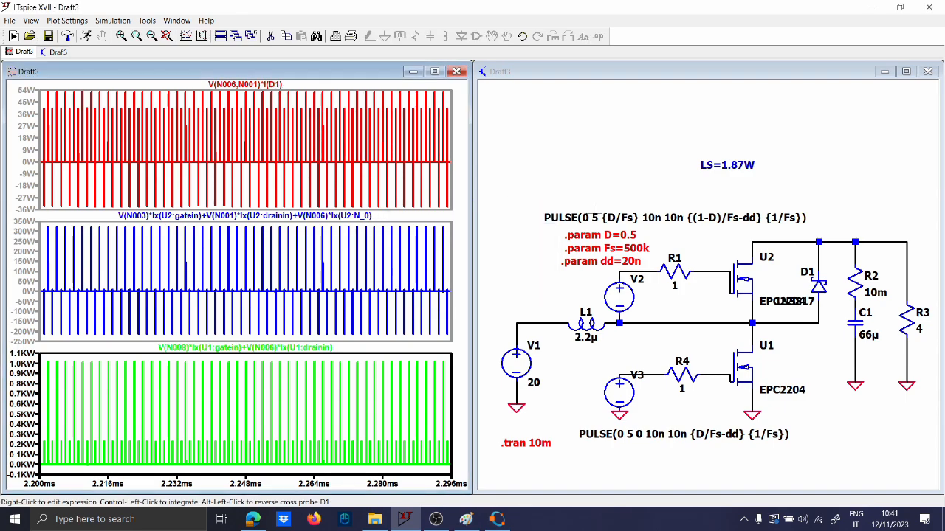
pyautogui.click(707, 179)
# Add an 'HS=1W' note just below the LS=1.87W note
pyautogui.press('t')
pyautogui.press('capslock')
pyautogui.write('HS')
pyautogui.press('capslock')
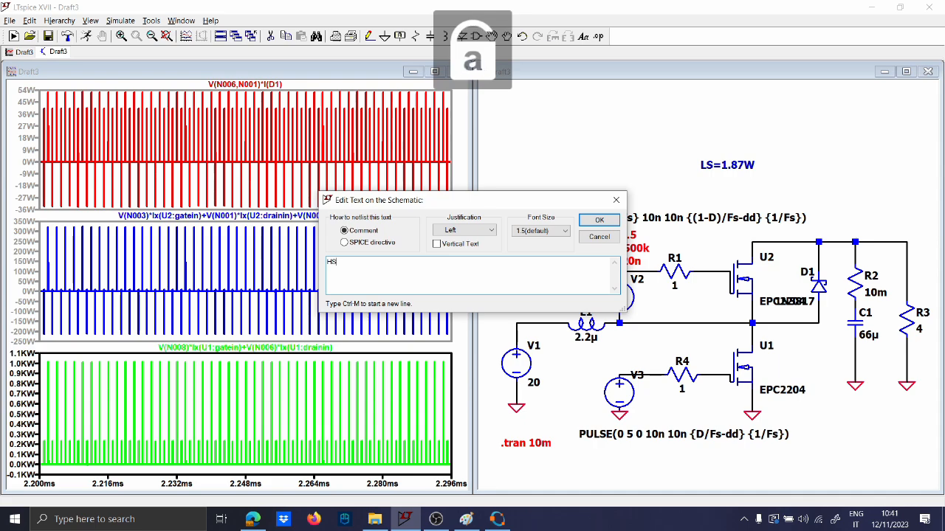
pyautogui.write('=1')
pyautogui.press('capslock')
pyautogui.write('W')
pyautogui.press('capslock')
pyautogui.press('Return')
pyautogui.click(702, 183)
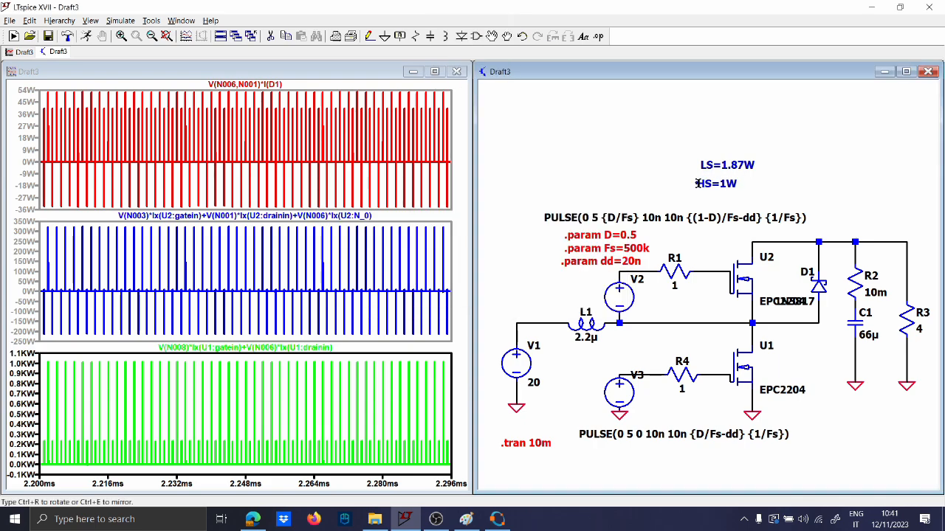
# Open and dismiss the waveform plot options, then bring Octave's loss results forward
pyautogui.click(323, 146)
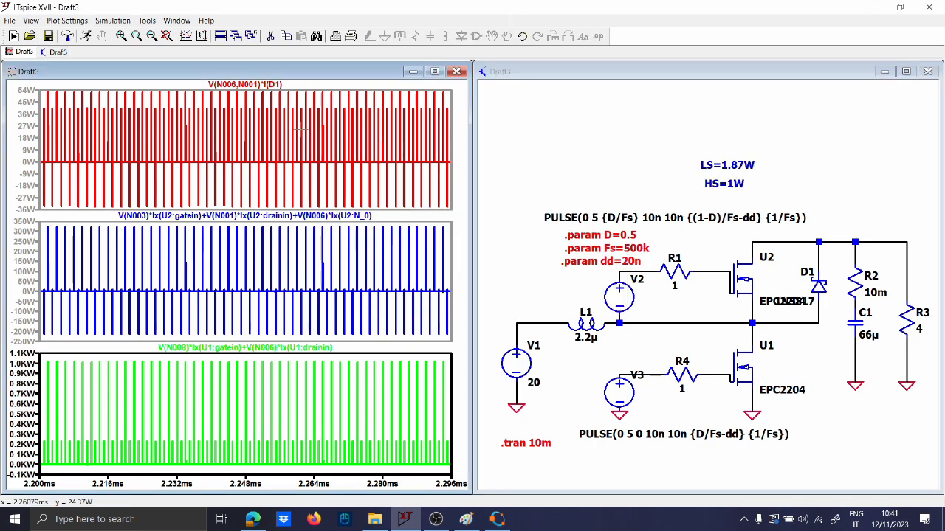
pyautogui.rightClick(301, 132)
pyautogui.click(704, 214)
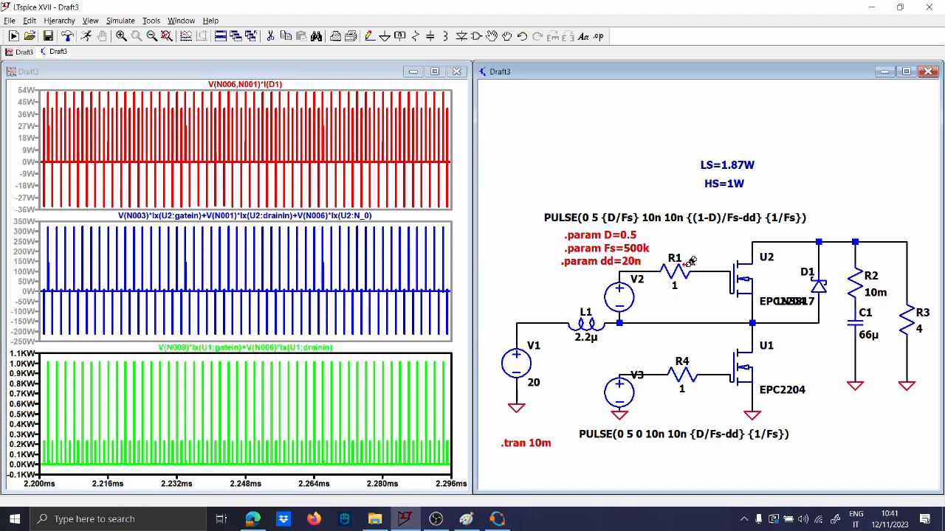
pyautogui.click(496, 519)
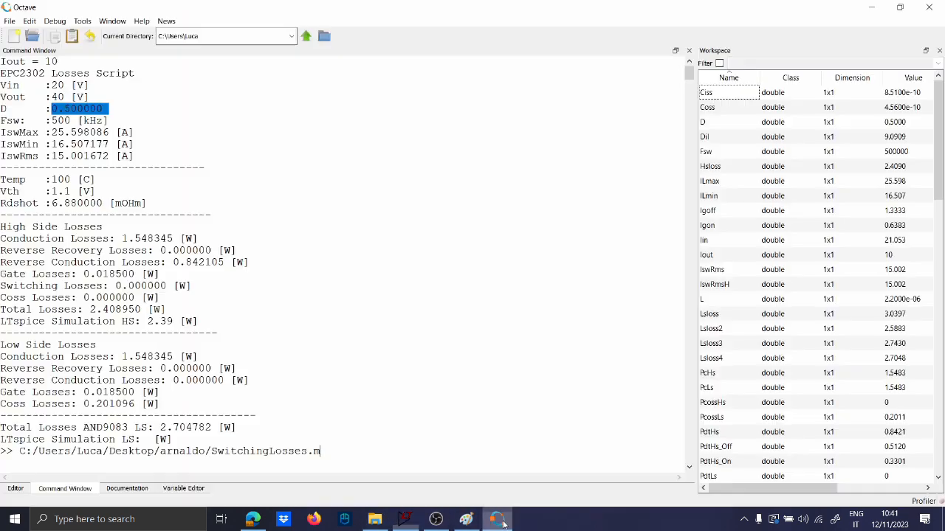
# Highlight Octave's low-side conduction loss value and compare it with the LTspice schematic notes
pyautogui.click(121, 358)
pyautogui.moveTo(122, 357); pyautogui.dragTo(170, 359)
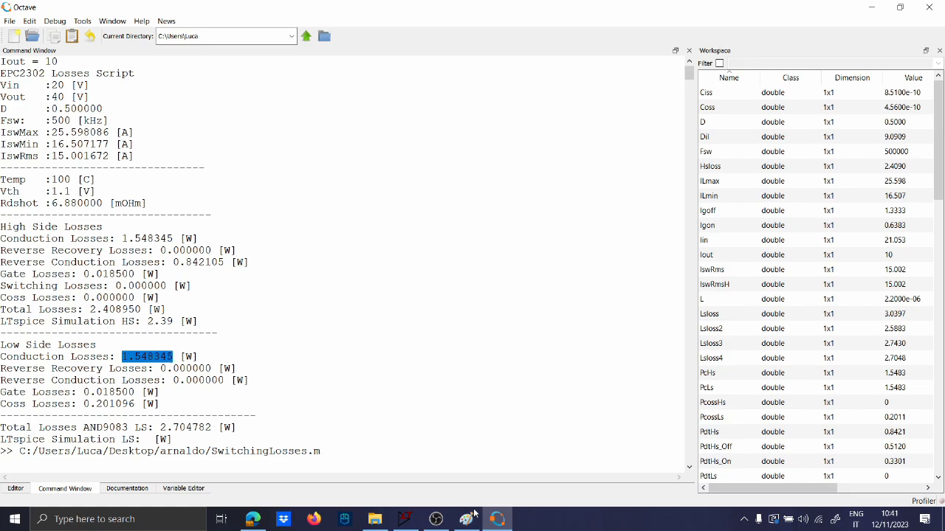
pyautogui.click(497, 519)
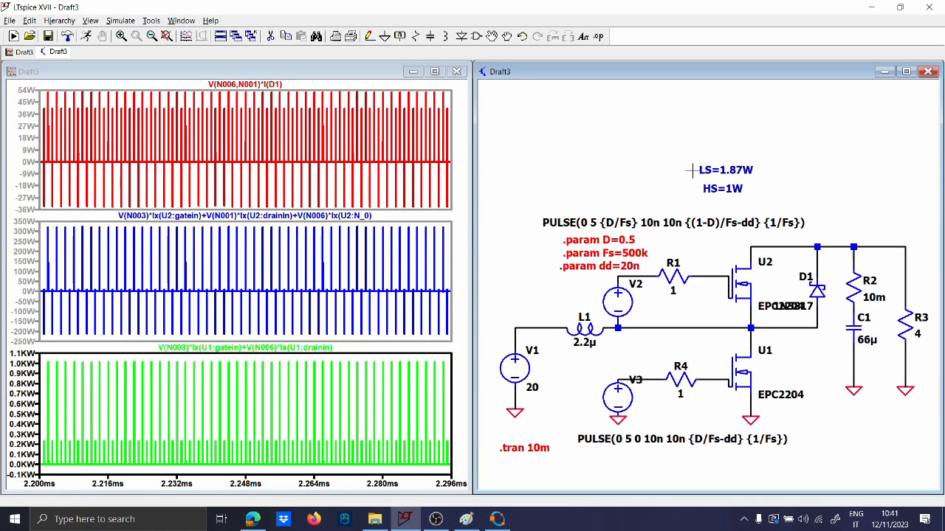
pyautogui.moveTo(692, 170); pyautogui.dragTo(669, 170)
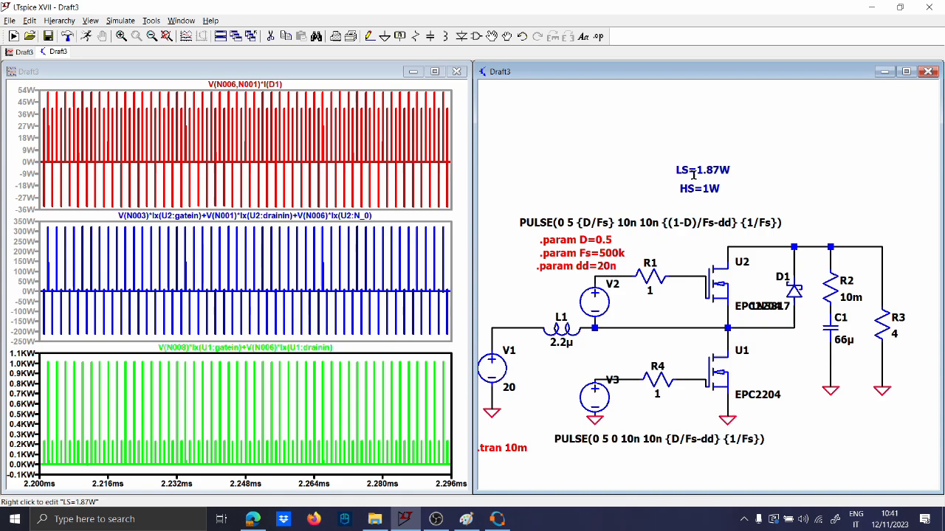
# Highlight the 2.704782 W low-side total loss in Octave, then return to LTspice
pyautogui.click(495, 520)
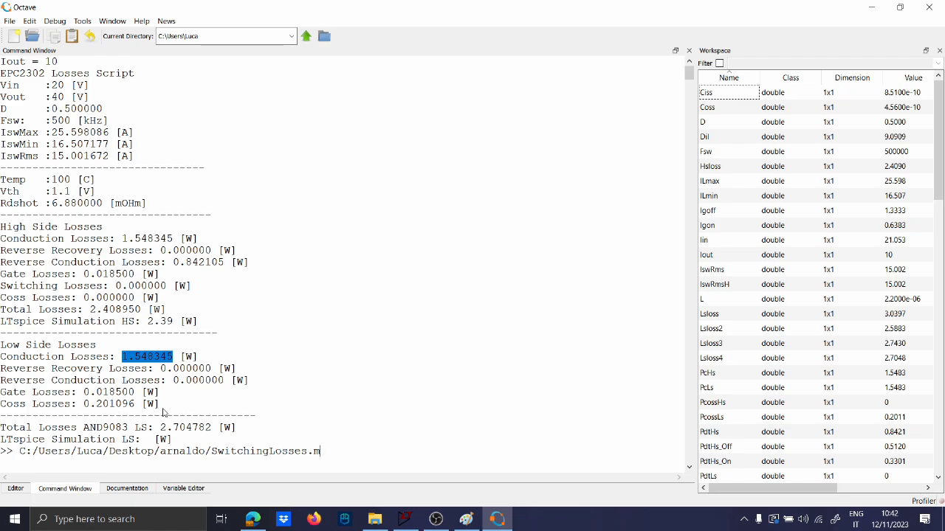
pyautogui.moveTo(159, 433); pyautogui.dragTo(235, 434)
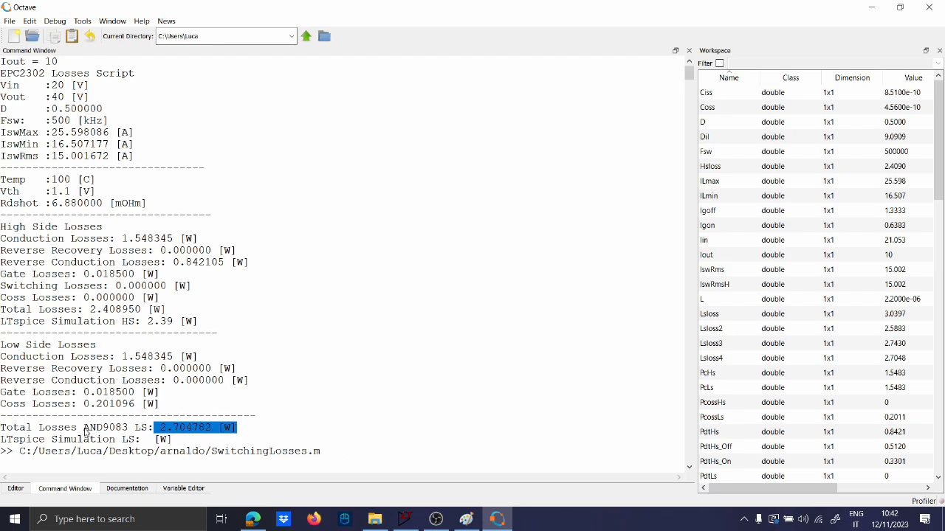
pyautogui.moveTo(86, 433); pyautogui.dragTo(242, 434)
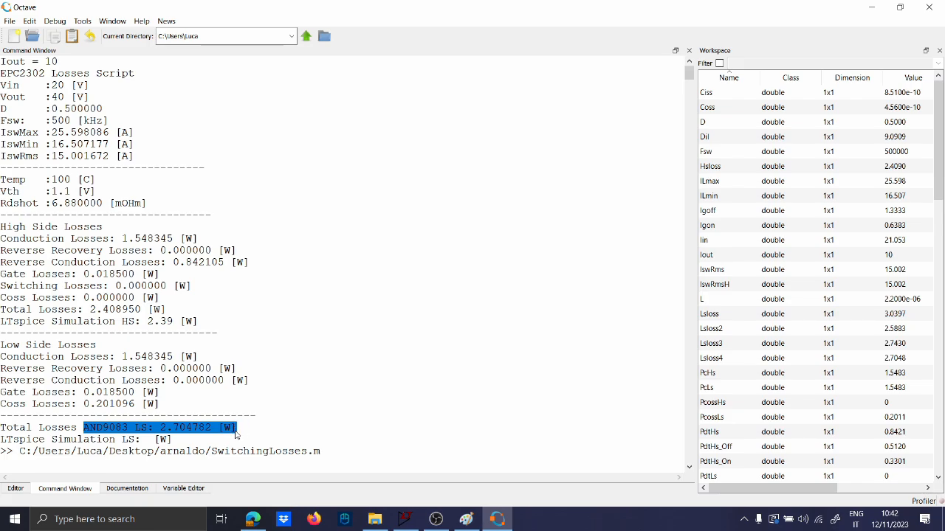
pyautogui.click(404, 519)
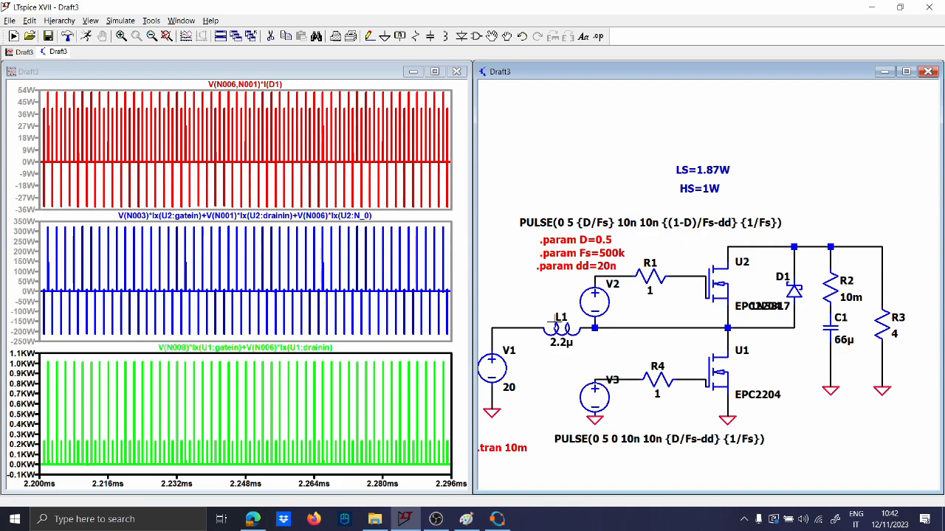
# View the arnaldo folder containing SwitchingLosses, then go back via LTspice to Octave
pyautogui.click(375, 518)
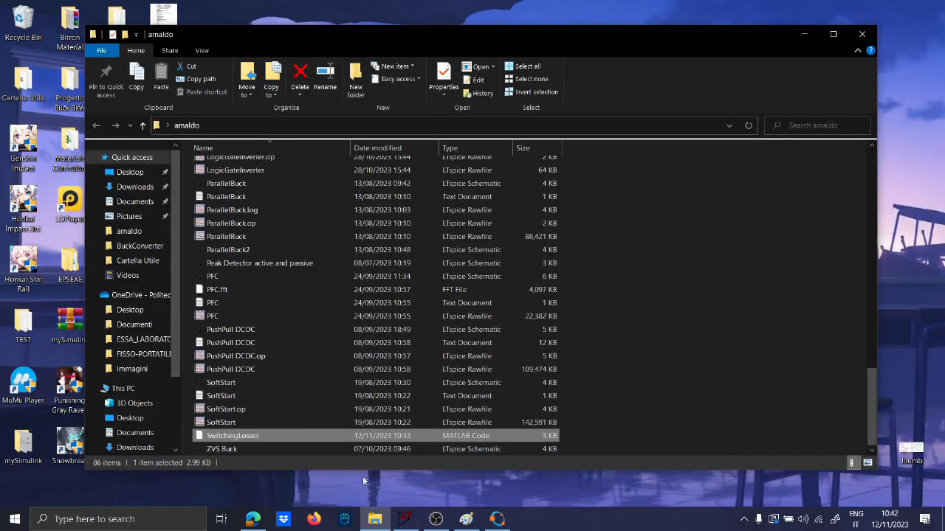
pyautogui.click(405, 518)
pyautogui.click(496, 519)
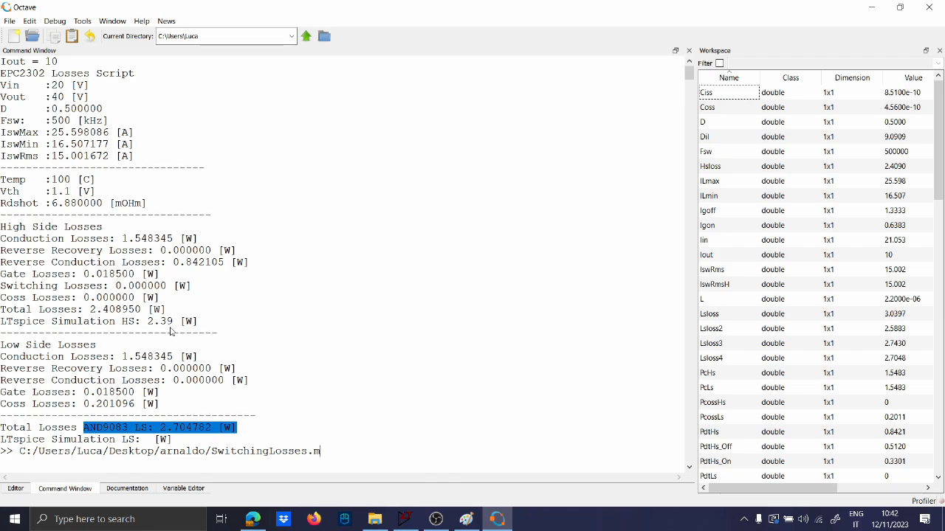
# Highlight the 2.39 high-side loss in Octave and compare it with LTspice, ending on the schematic
pyautogui.moveTo(149, 325); pyautogui.dragTo(176, 327)
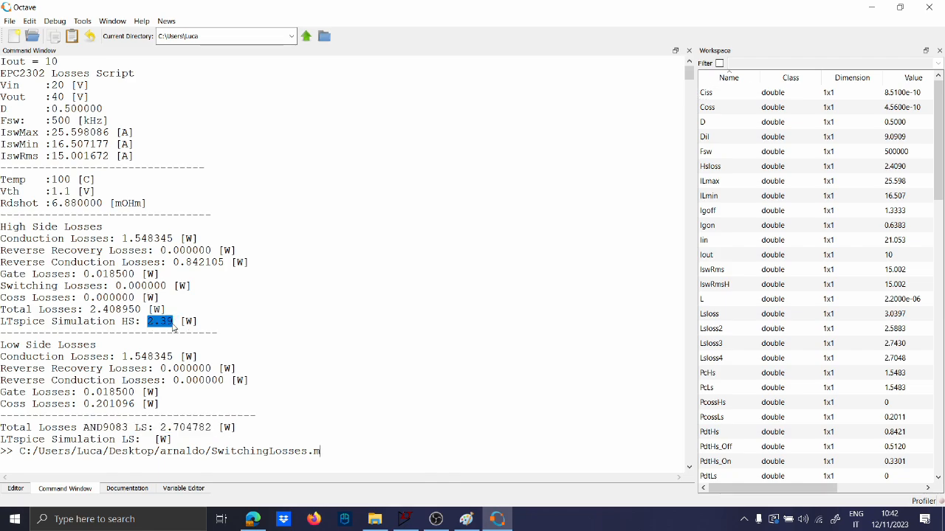
pyautogui.click(500, 520)
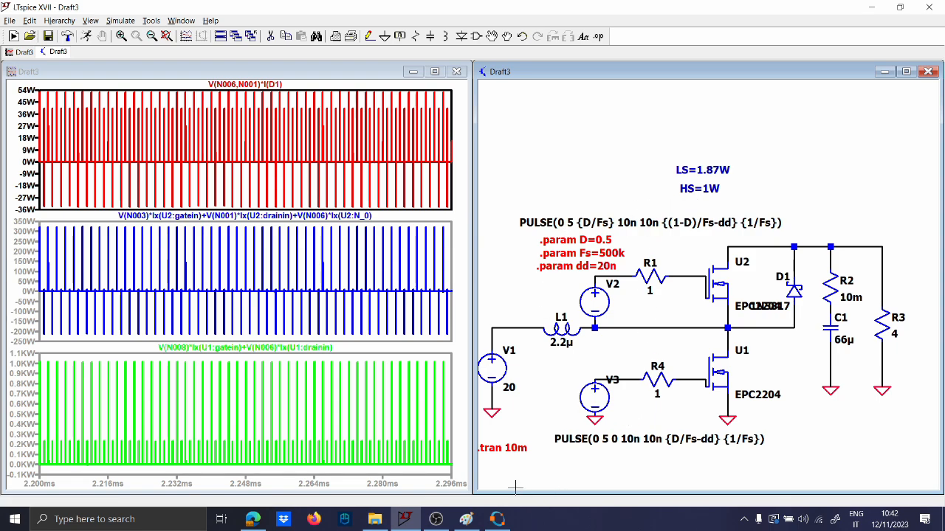
pyautogui.click(497, 519)
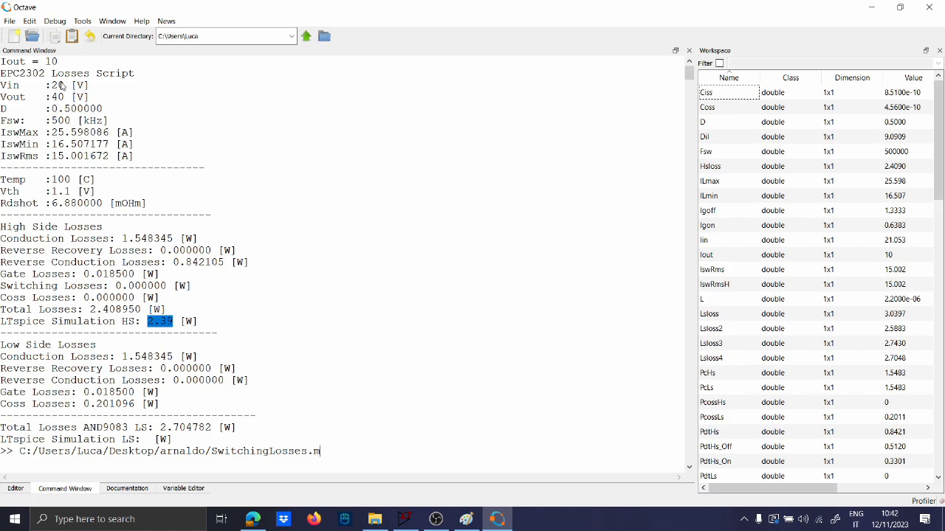
pyautogui.click(498, 521)
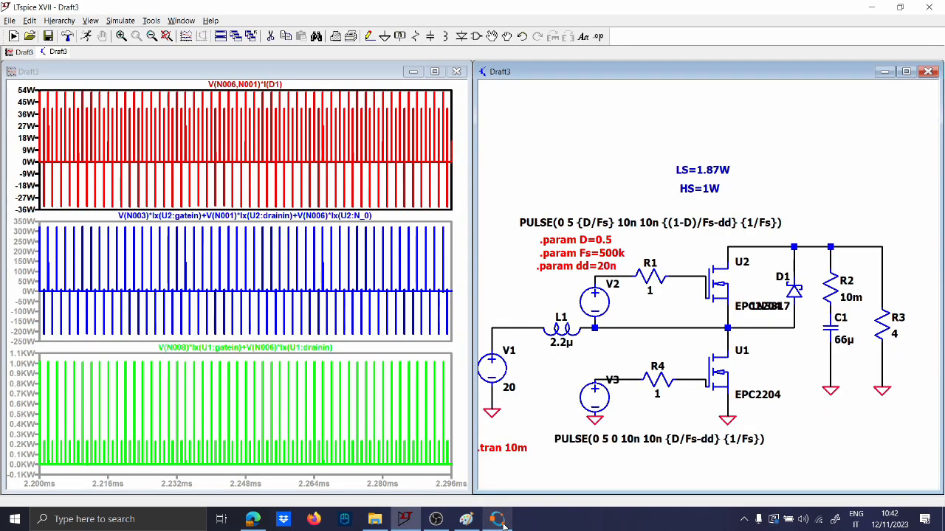
pyautogui.click(499, 520)
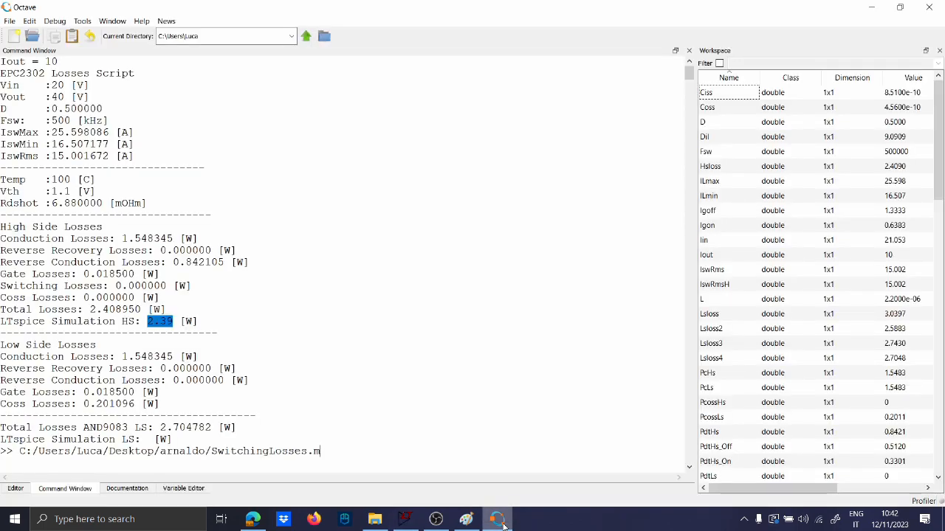
pyautogui.click(498, 520)
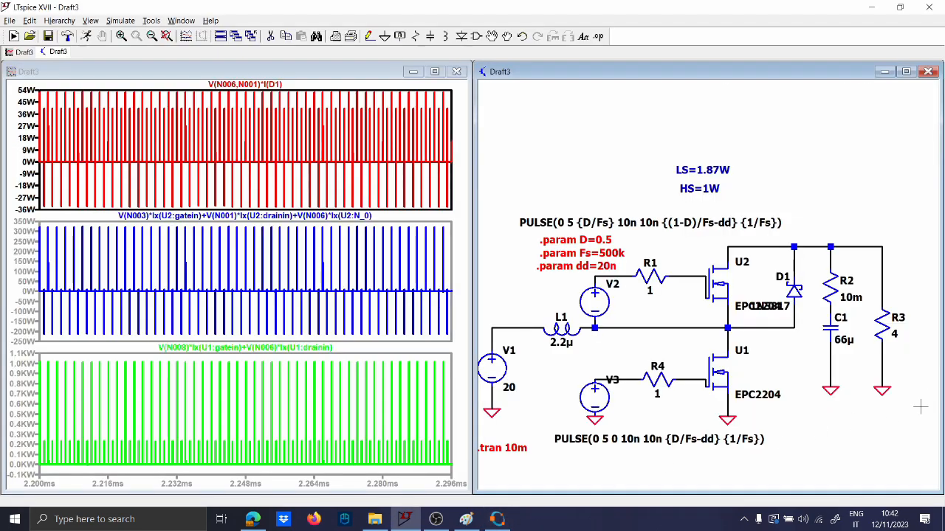
# Plot the load resistor R3 current and briefly inspect transistor U1's attributes
pyautogui.click(884, 326)
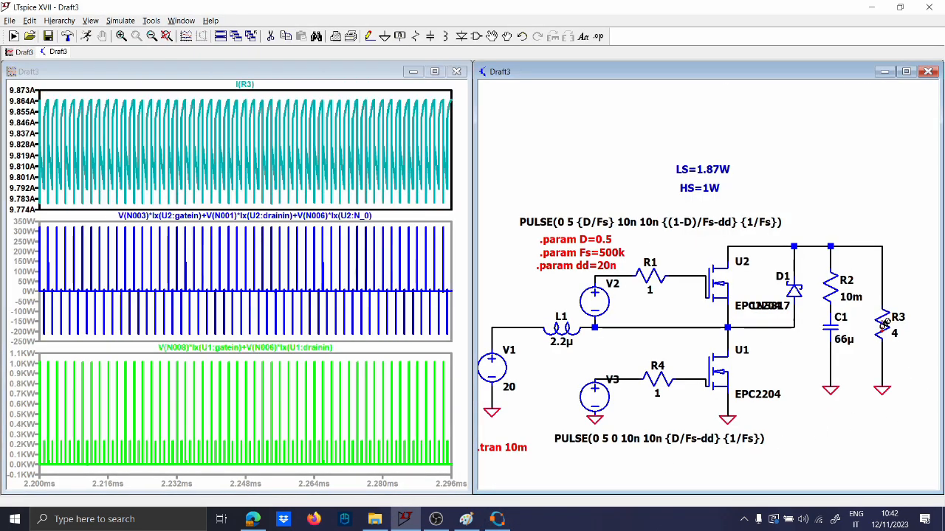
pyautogui.rightClick(716, 369)
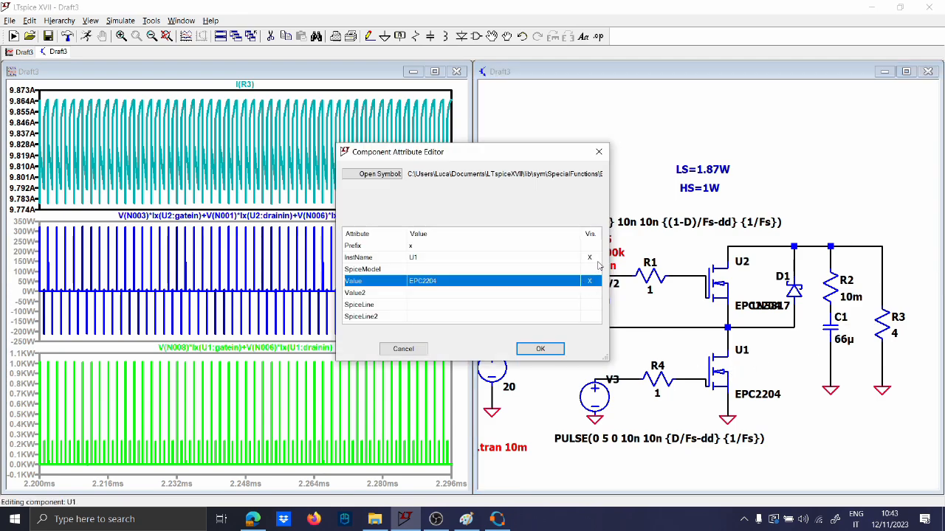
pyautogui.press('Escape')
# Place a '.temp 125' directive on the schematic and rerun the transient simulation
pyautogui.press('s')
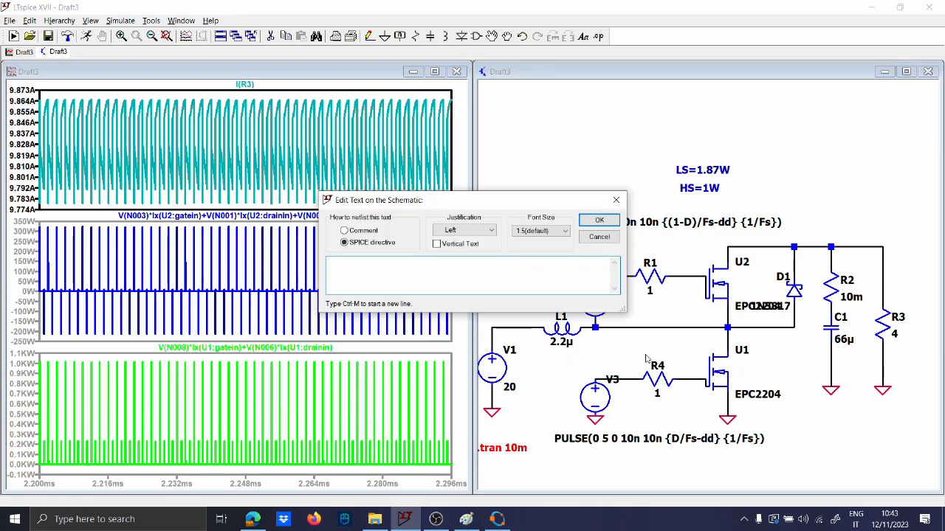
pyautogui.write('temp 125')
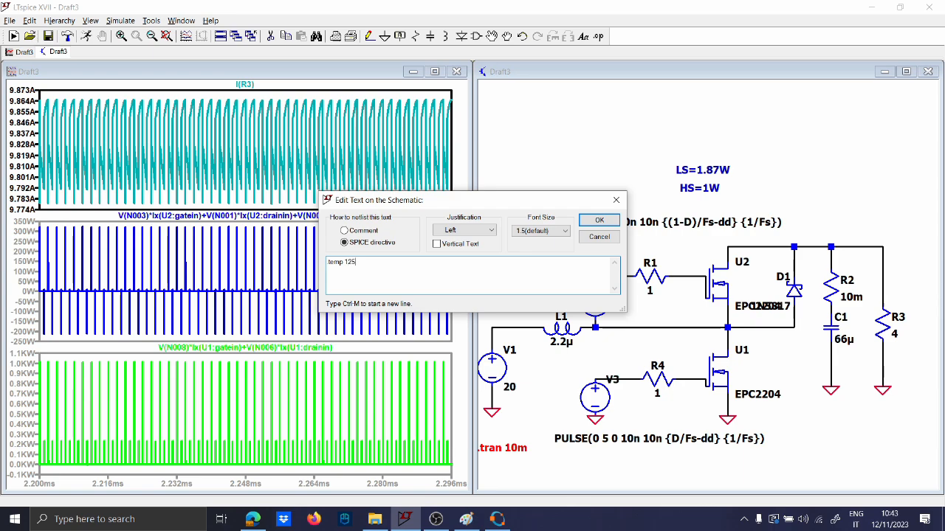
pyautogui.press('Return')
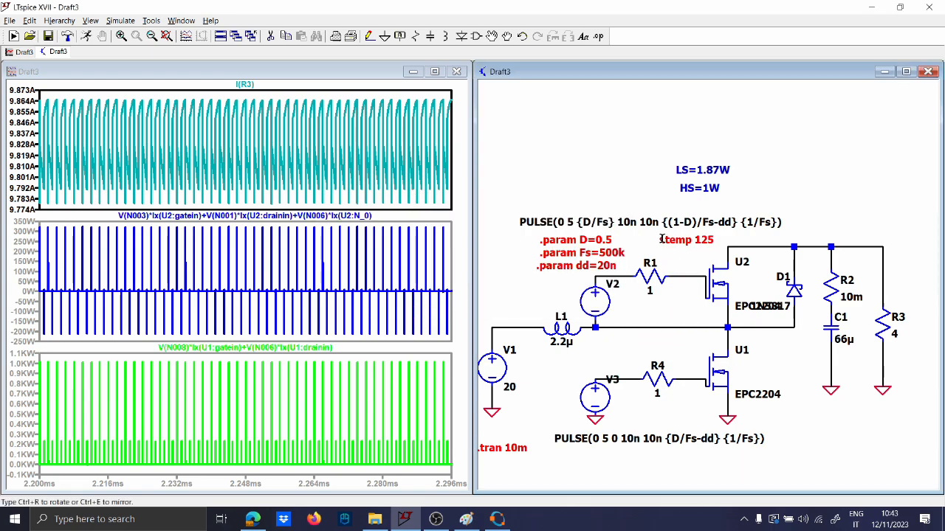
pyautogui.click(662, 239)
pyautogui.click(88, 36)
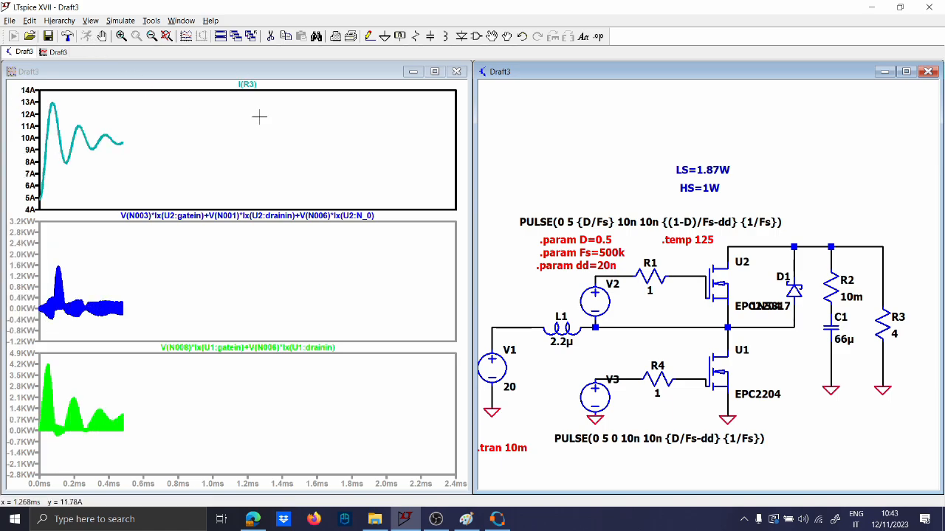
pyautogui.click(499, 516)
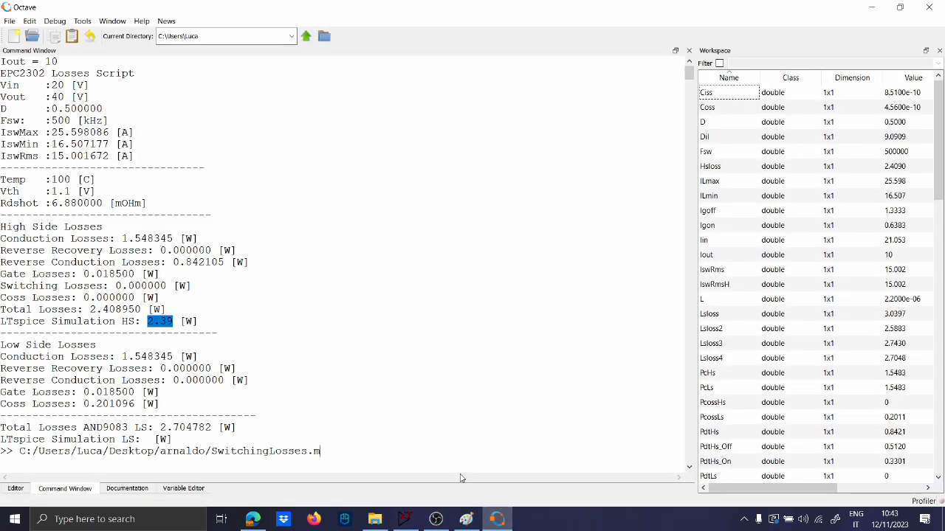
pyautogui.click(497, 519)
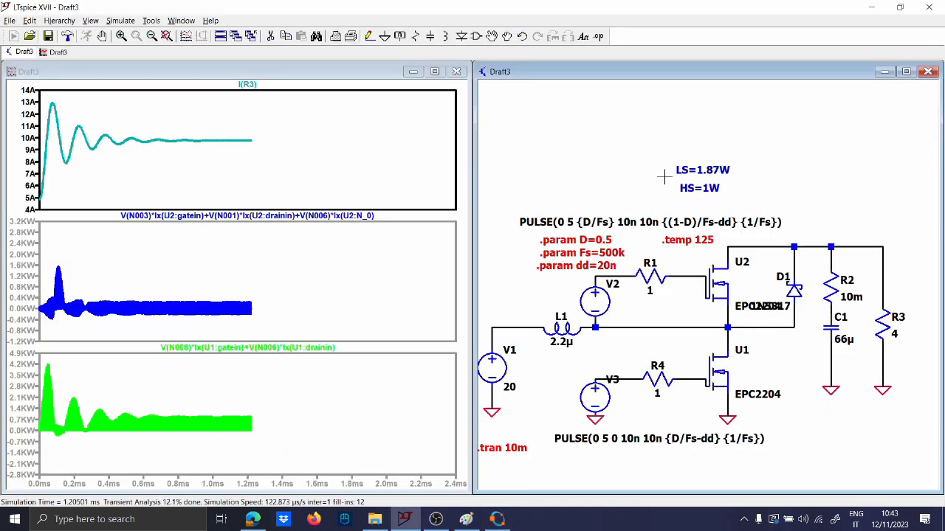
# Add a 'T=25' comment above the LS=1.87W note
pyautogui.press('t')
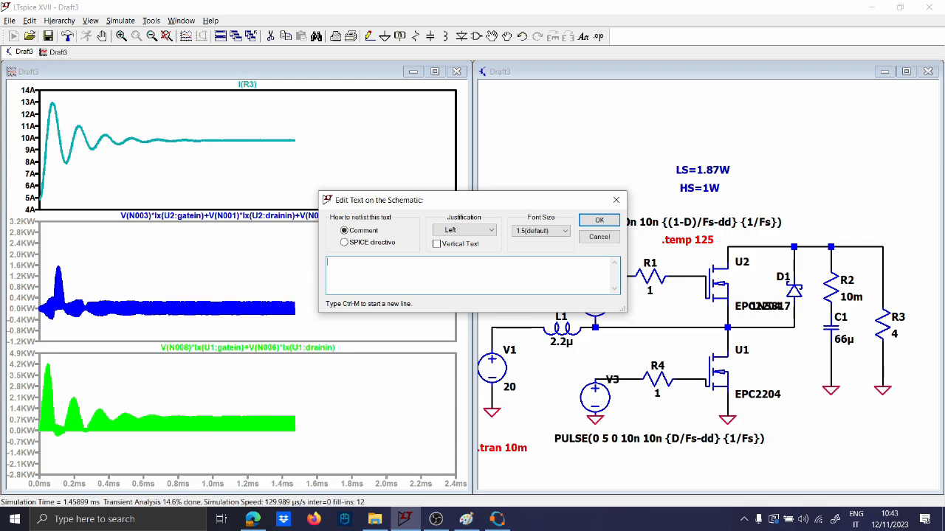
pyautogui.write('T=25')
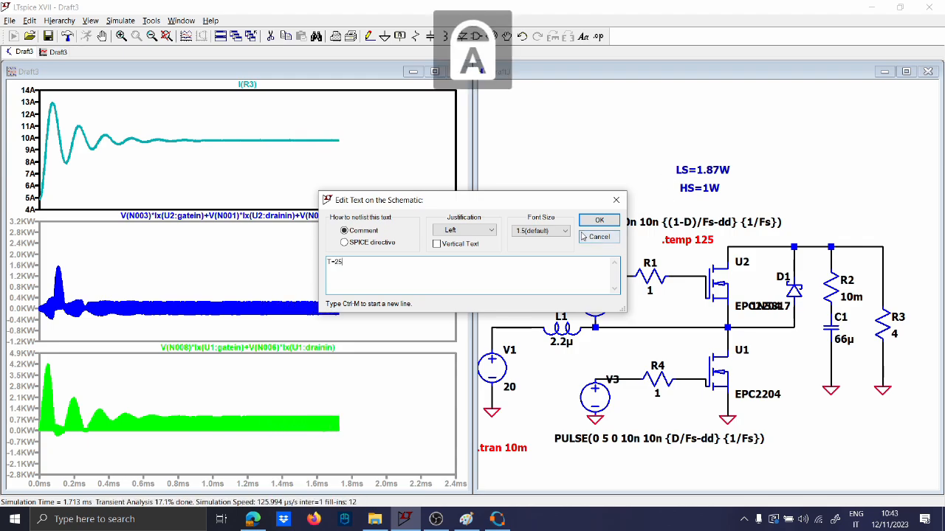
pyautogui.click(600, 220)
pyautogui.click(676, 155)
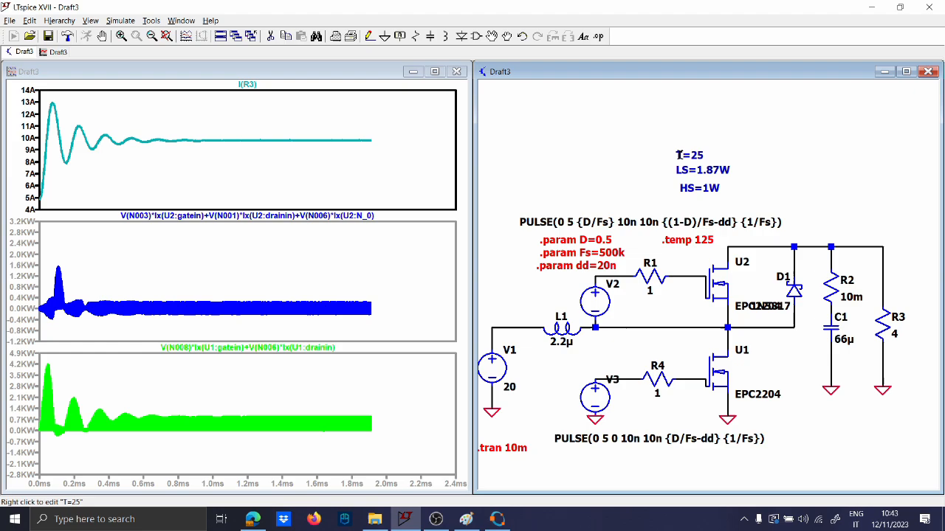
# Draw a short vertical divider line beside the loss notes
pyautogui.press('F3')
pyautogui.click(742, 152)
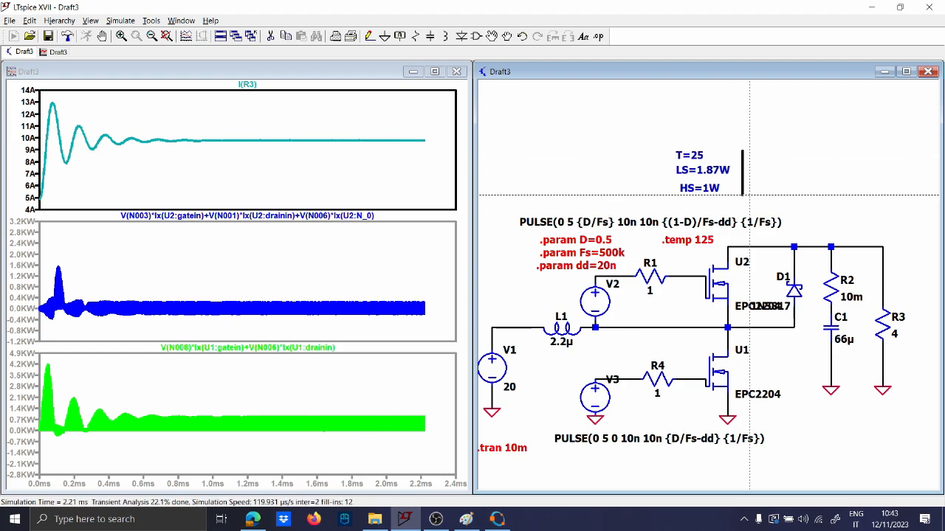
pyautogui.click(749, 195)
pyautogui.press('Escape')
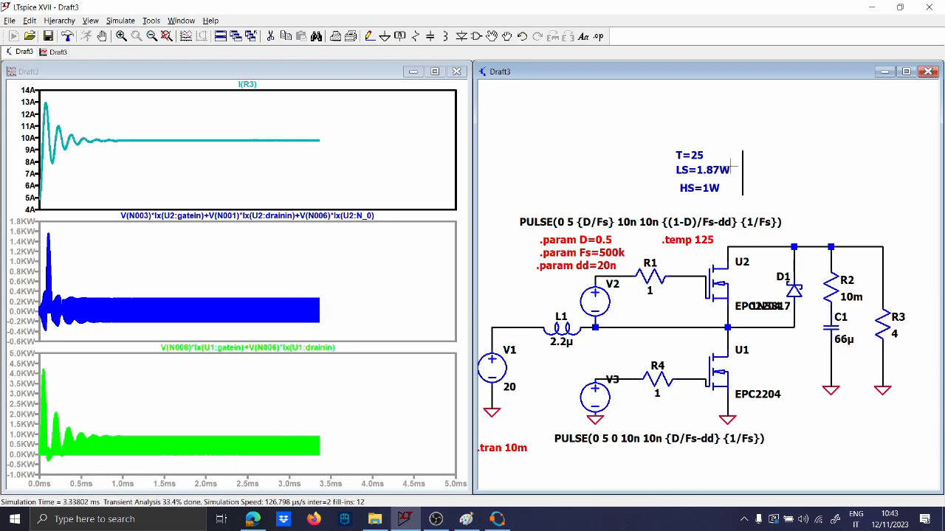
# Halt the simulation and zoom the waveforms to 3.18–3.54 ms
pyautogui.click(102, 37)
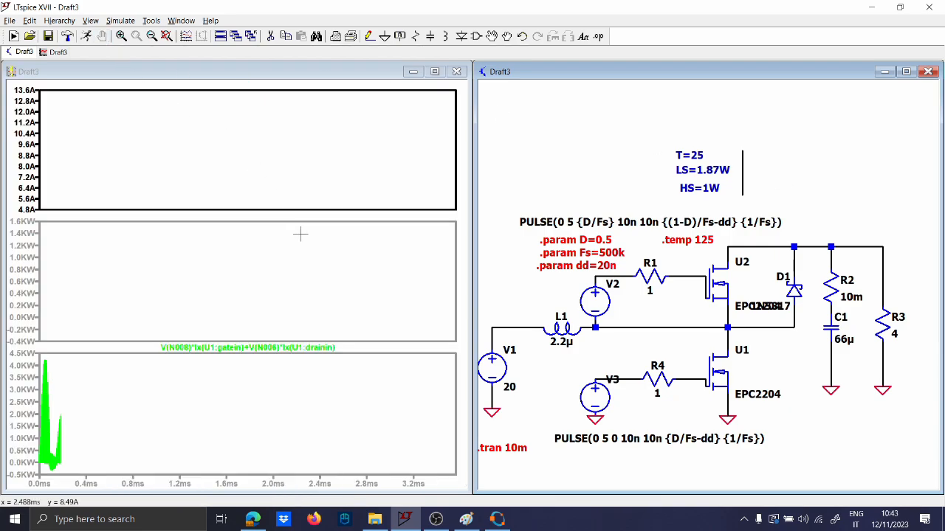
pyautogui.click(394, 331)
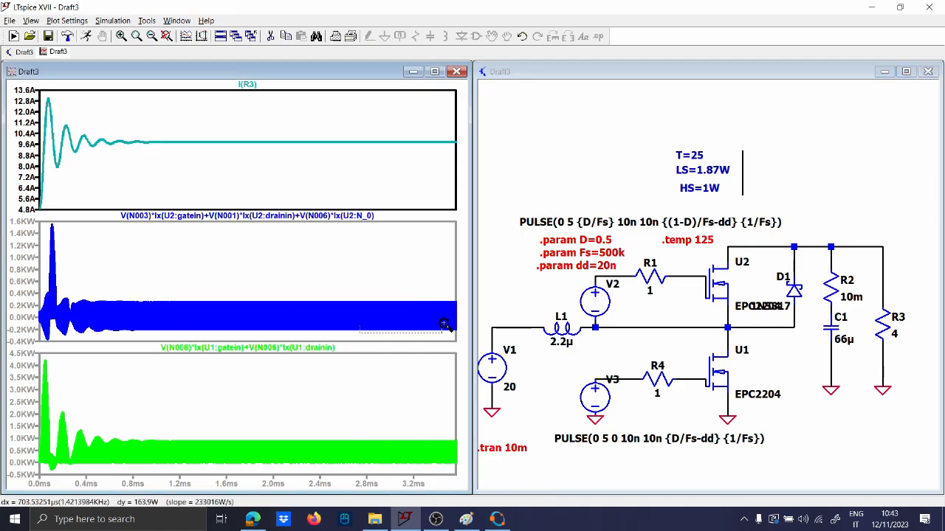
pyautogui.moveTo(359, 309); pyautogui.dragTo(451, 293)
pyautogui.moveTo(266, 472); pyautogui.dragTo(423, 433)
# Read the low-side power trace's 2.5865 W average and begin a new 'ls=2' comment
pyautogui.click(315, 361)
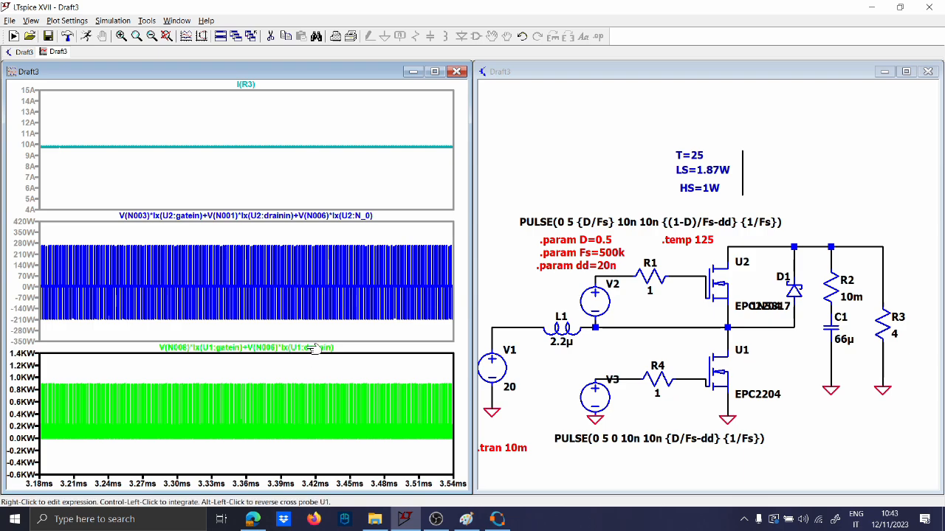
pyautogui.keyDown('ctrl'); pyautogui.click(314, 348); pyautogui.keyUp('ctrl')
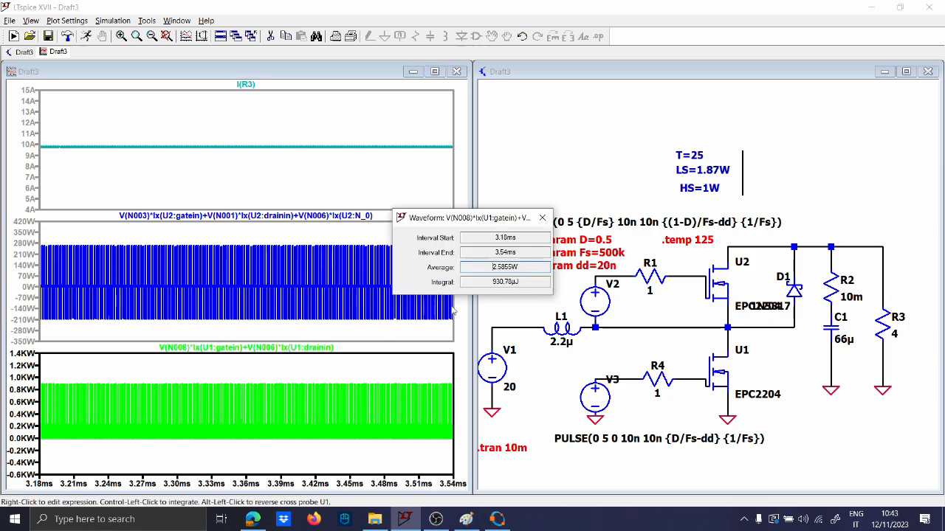
pyautogui.click(542, 218)
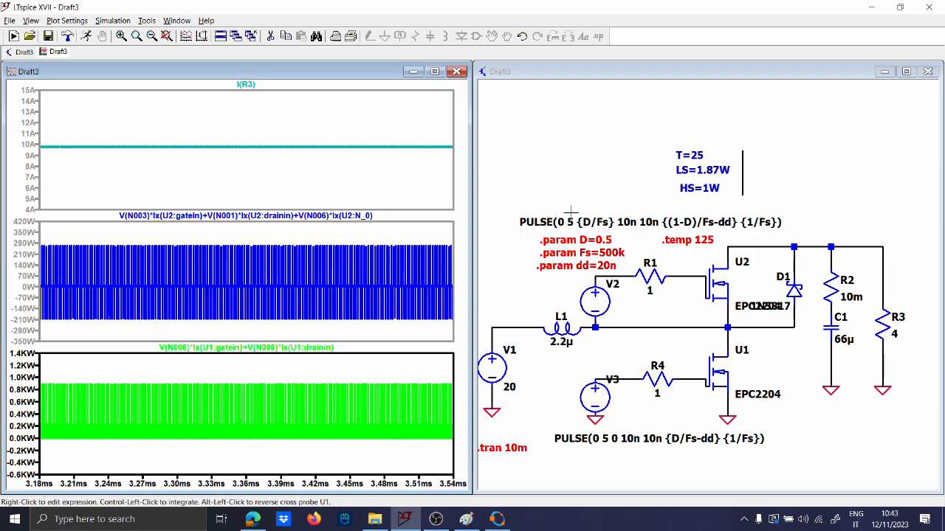
pyautogui.click(582, 211)
pyautogui.write('tls=2')
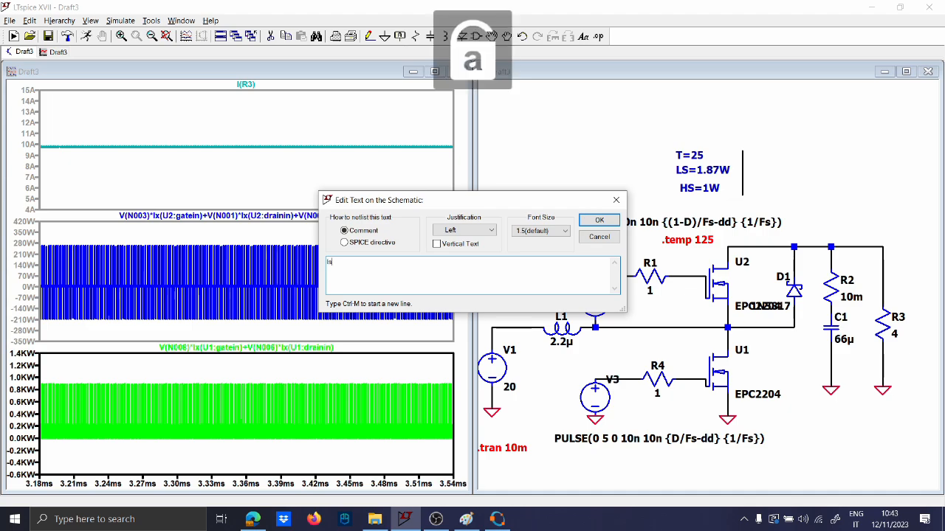
# Correct the comment to 'LS=2.5W', place it right of the divider, and switch to Octave
pyautogui.press('BackSpace')
pyautogui.press('BackSpace')
pyautogui.press('BackSpace')
pyautogui.press('BackSpace')
pyautogui.press('capslock')
pyautogui.write('ls')
pyautogui.press('BackSpace')
pyautogui.press('BackSpace')
pyautogui.press('capslock')
pyautogui.write('LS=2.5W')
pyautogui.press('Return')
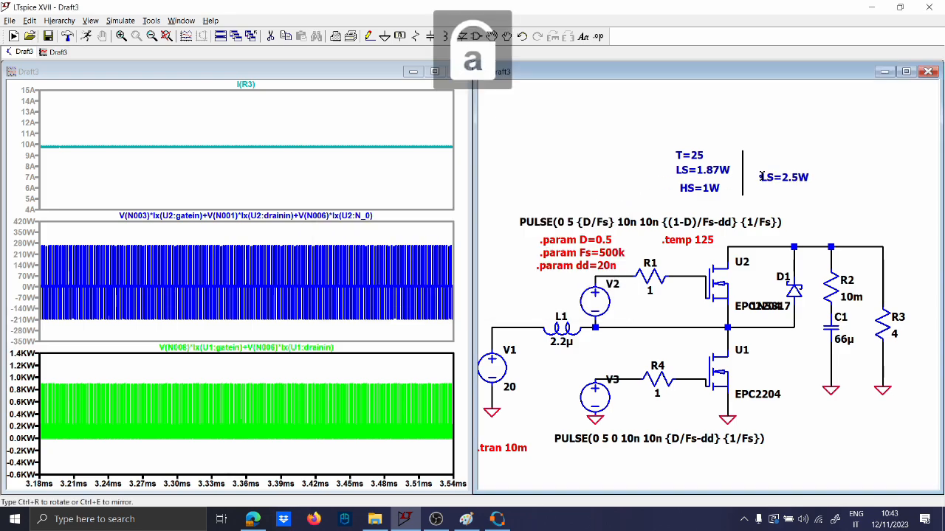
pyautogui.click(751, 169)
pyautogui.click(496, 518)
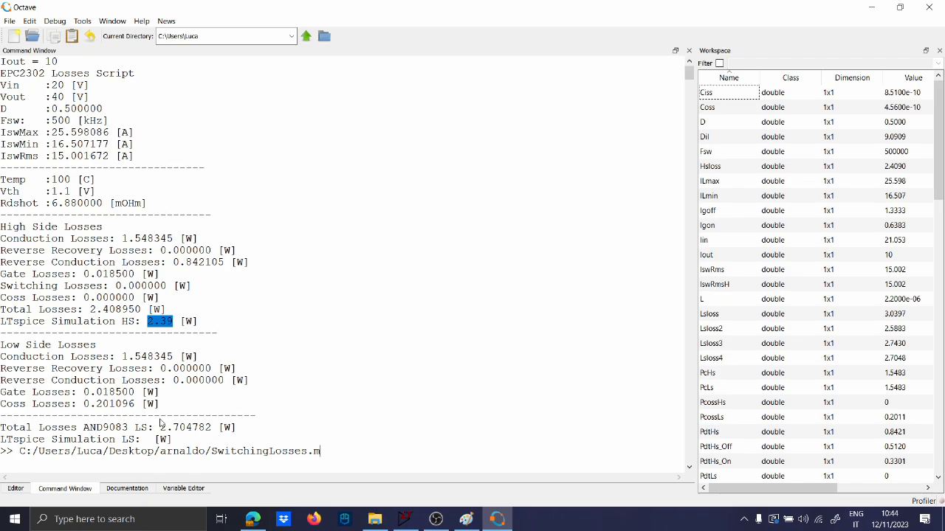
# Highlight the 2.70 low-side total loss in Octave, then minimise Octave back to LTspice
pyautogui.moveTo(161, 428); pyautogui.dragTo(190, 428)
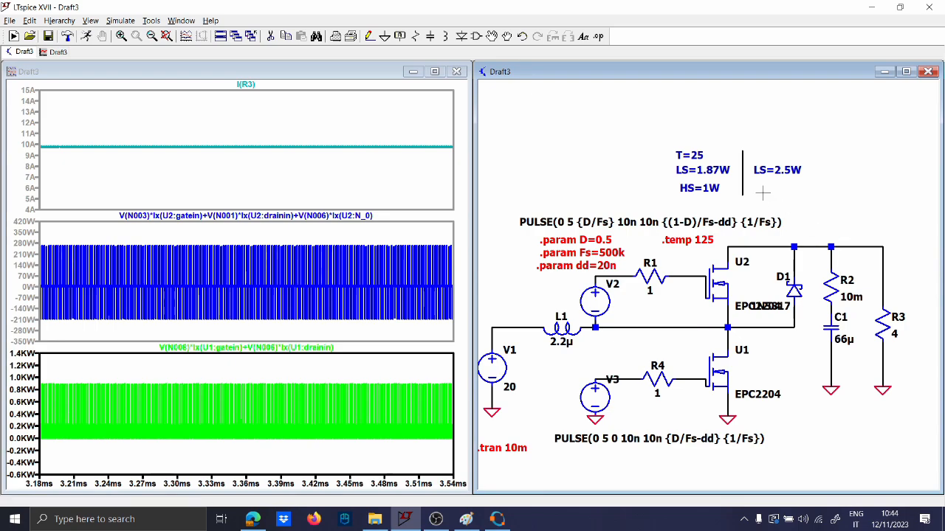
pyautogui.click(500, 522)
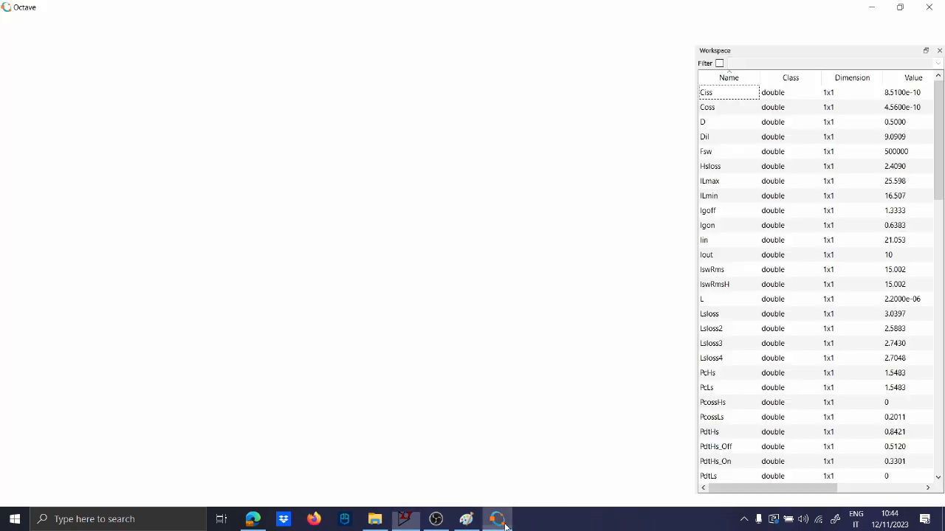
pyautogui.click(501, 522)
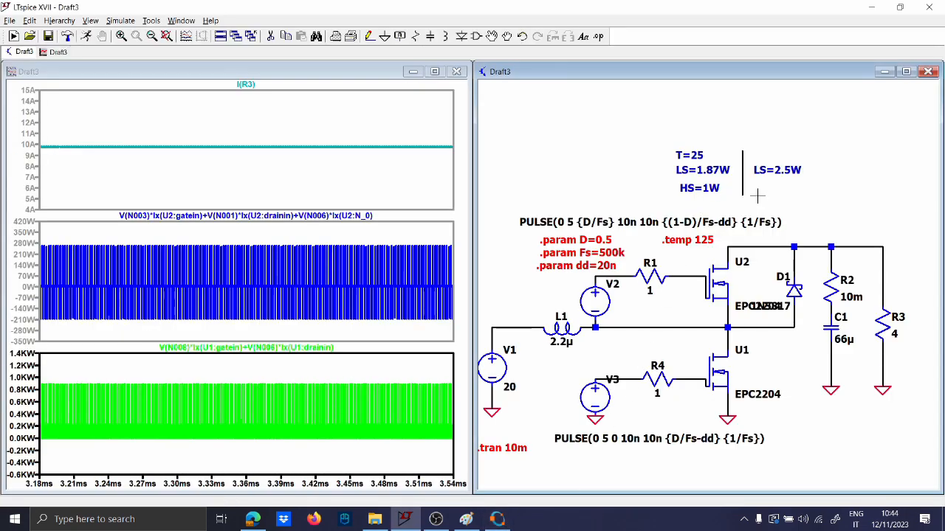
# Discard the unfinished comment, read U2's average power of 1.4507 W, then plot D1's dissipation
pyautogui.press('t')
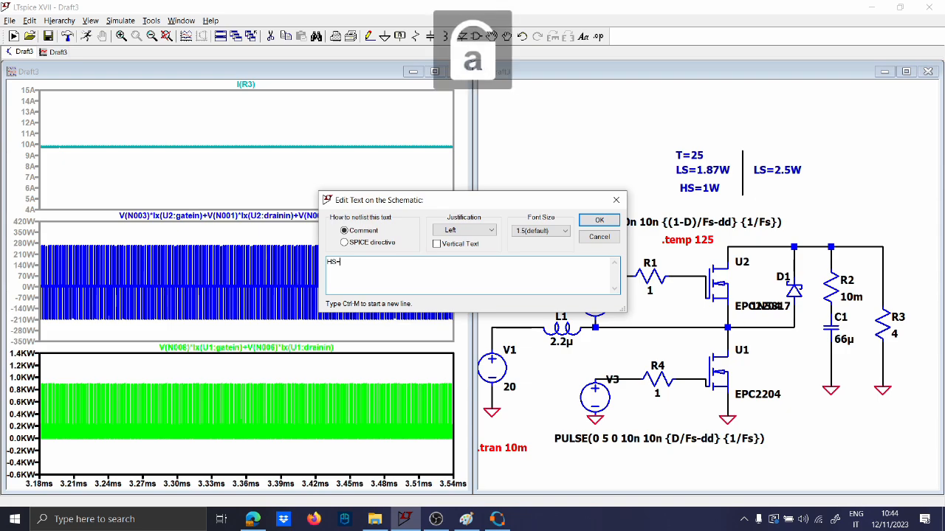
pyautogui.press('Escape')
pyautogui.click(332, 199)
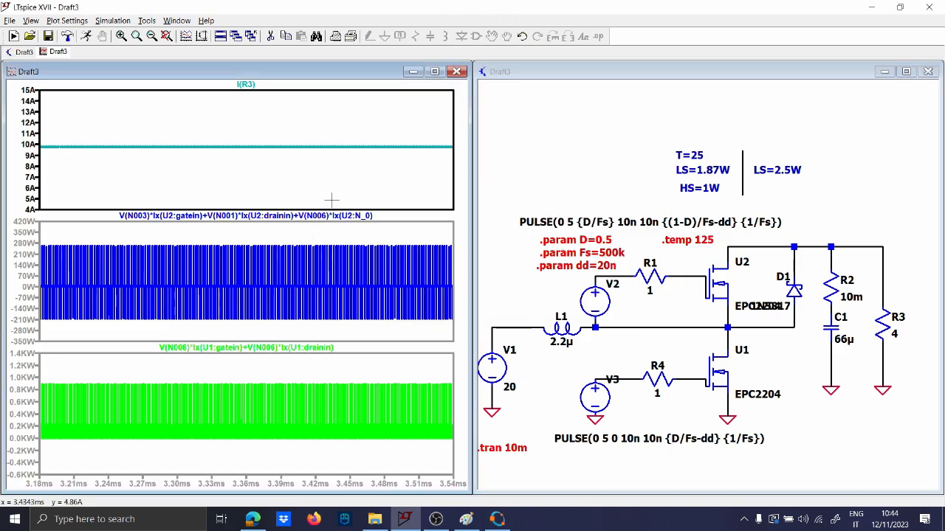
pyautogui.click(368, 231)
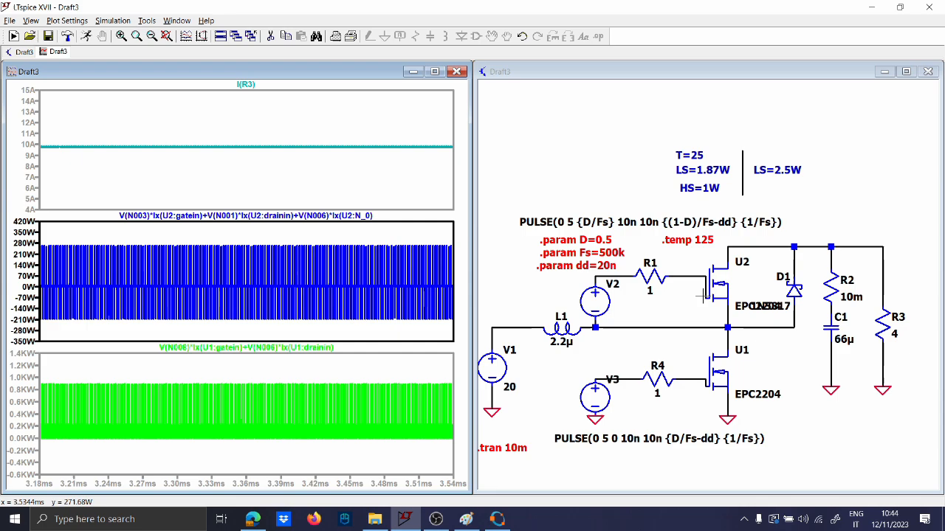
pyautogui.keyDown('ctrl'); pyautogui.click(293, 216); pyautogui.keyUp('ctrl')
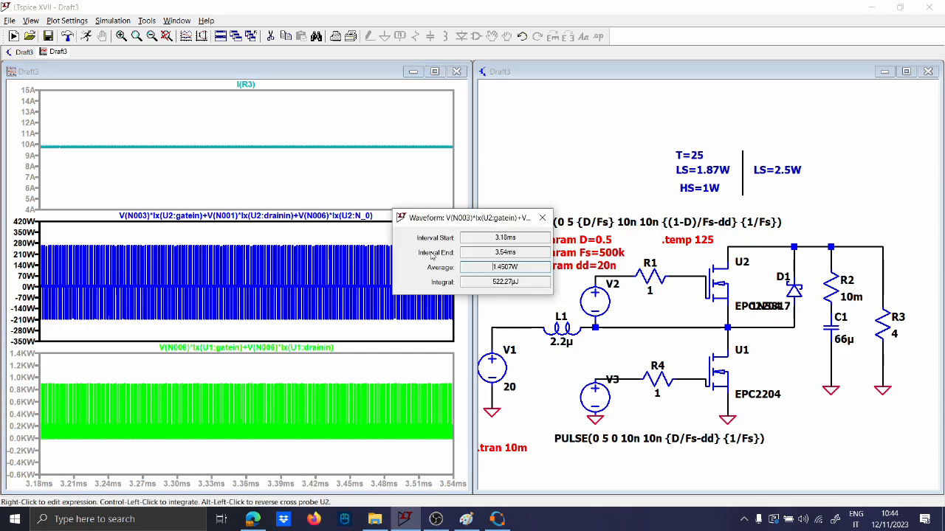
pyautogui.click(542, 217)
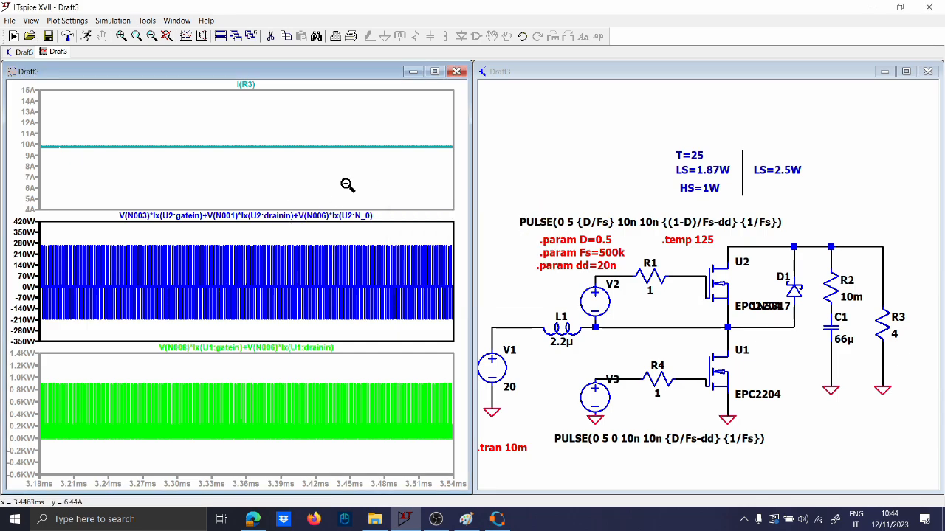
pyautogui.keyDown('alt'); pyautogui.click(792, 288); pyautogui.keyUp('alt')
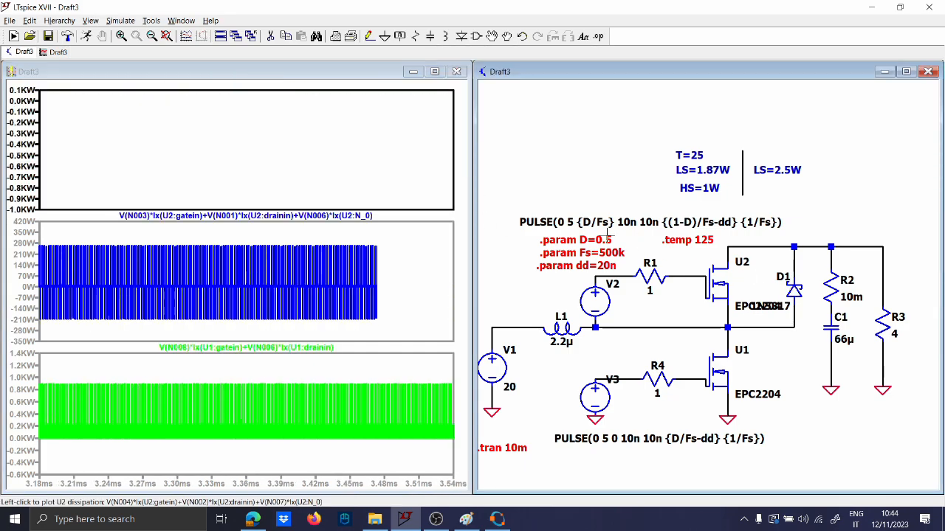
# Measure D1's average power, then zoom the plots in to a few cycles at 3.426–3.456 ms
pyautogui.keyDown('ctrl'); pyautogui.click(245, 84); pyautogui.keyUp('ctrl')
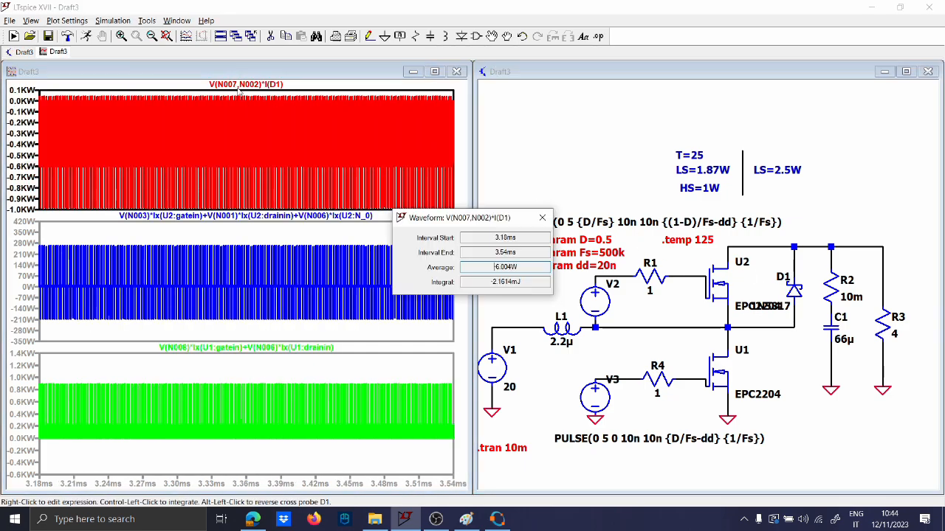
pyautogui.click(542, 218)
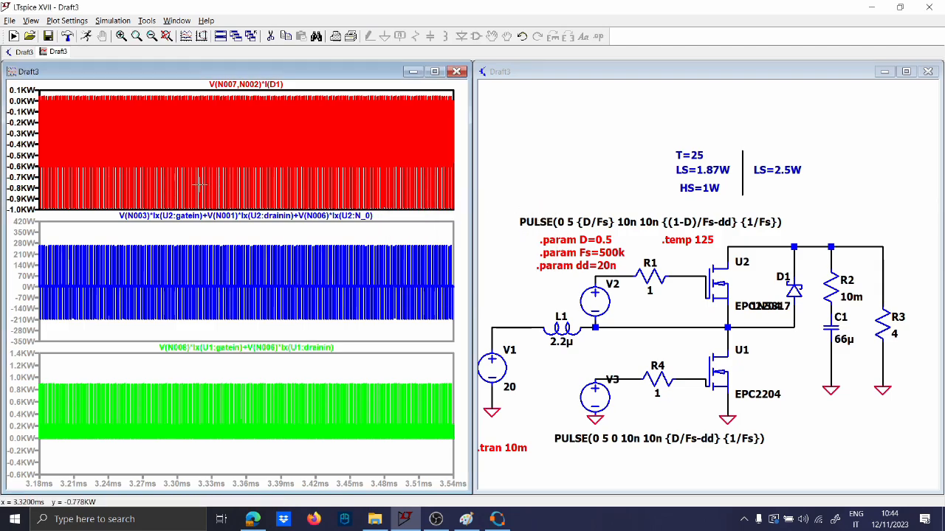
pyautogui.rightClick(207, 145)
pyautogui.click(236, 152)
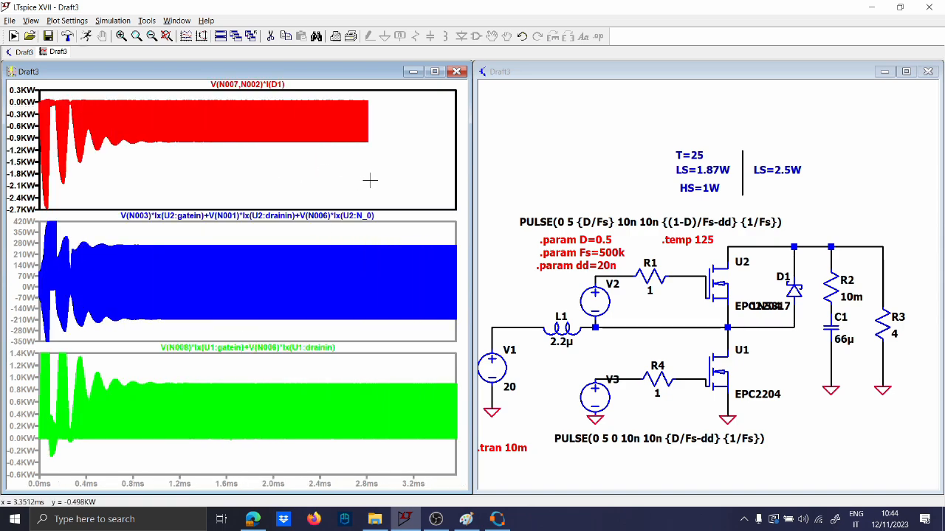
pyautogui.moveTo(367, 159); pyautogui.dragTo(475, 90)
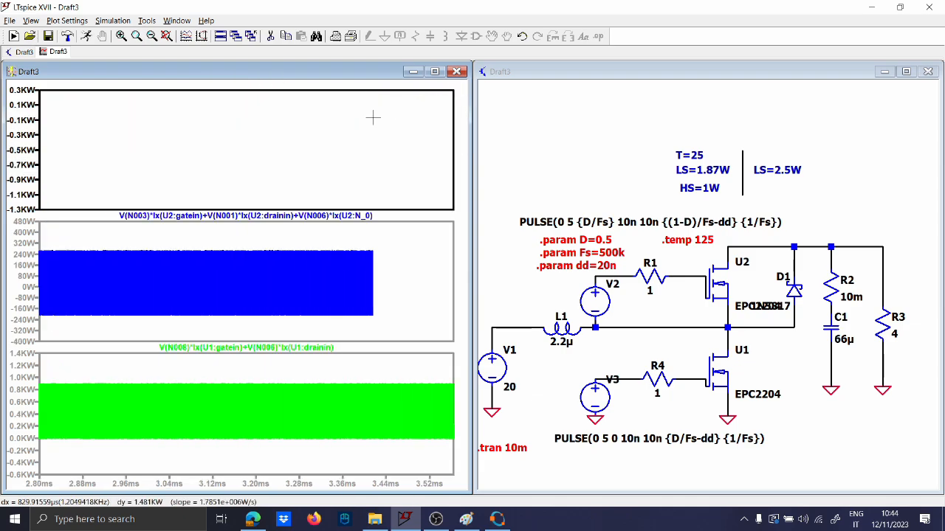
pyautogui.moveTo(343, 202); pyautogui.dragTo(434, 99)
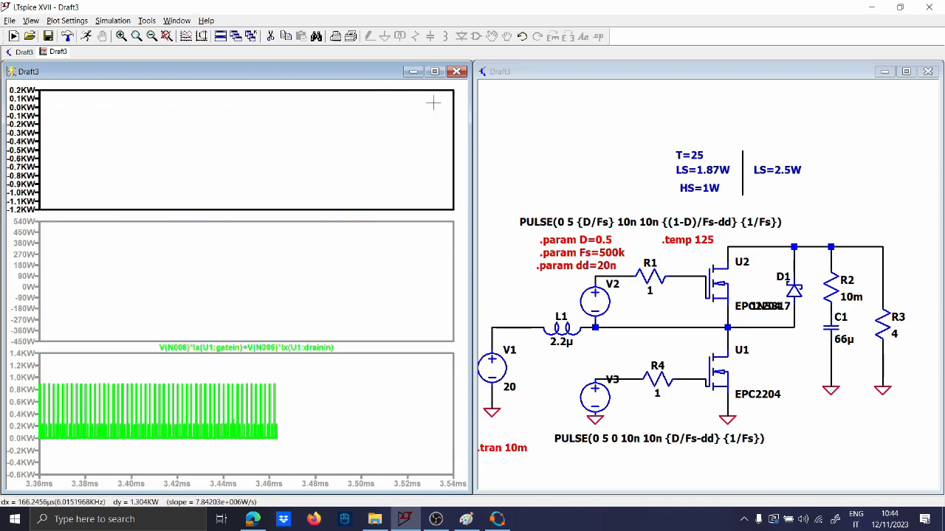
pyautogui.moveTo(193, 197); pyautogui.dragTo(259, 103)
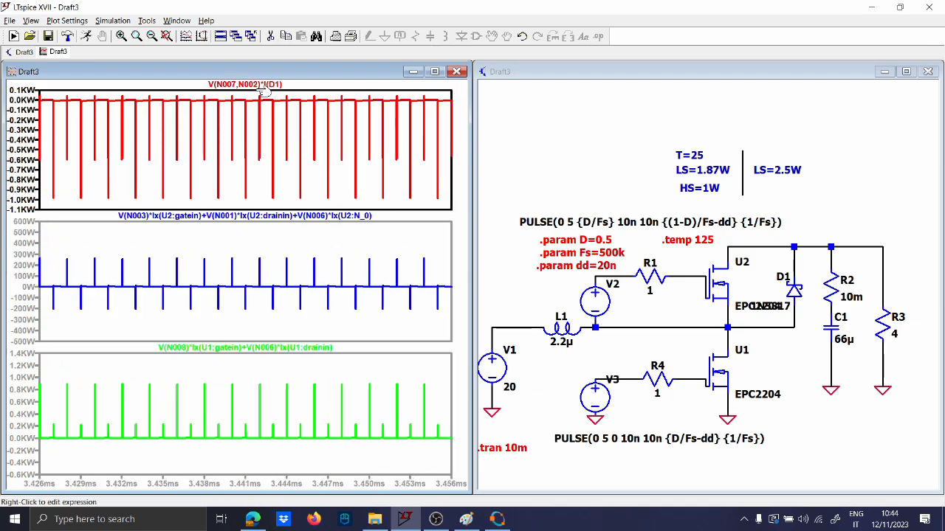
# Replot D1's power dissipation and measure its average, about -6.0 W, over the zoomed span
pyautogui.click(702, 323)
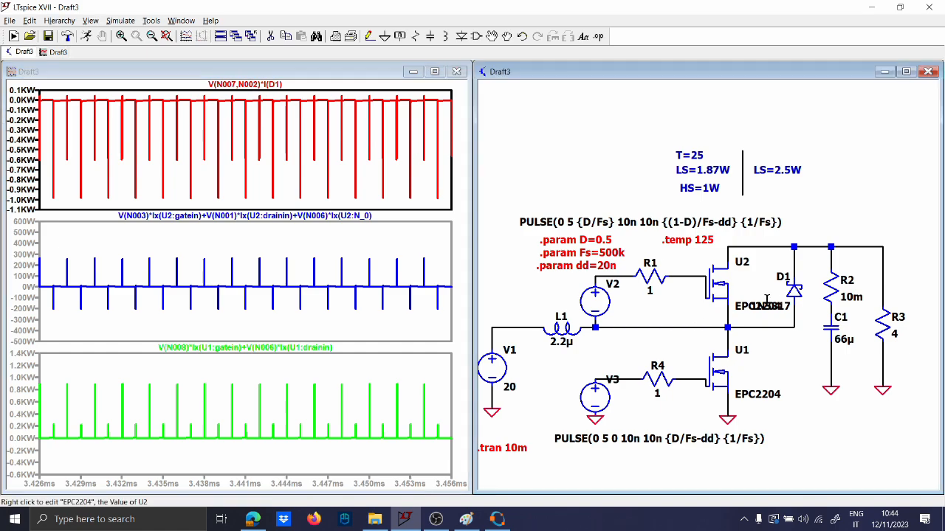
pyautogui.keyDown('alt'); pyautogui.click(793, 290); pyautogui.keyUp('alt')
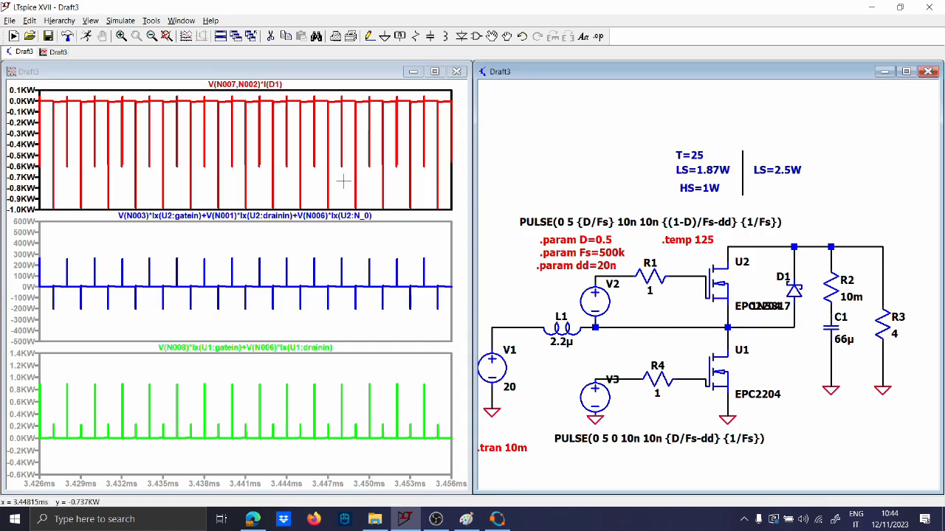
pyautogui.keyDown('ctrl'); pyautogui.click(255, 86); pyautogui.keyUp('ctrl')
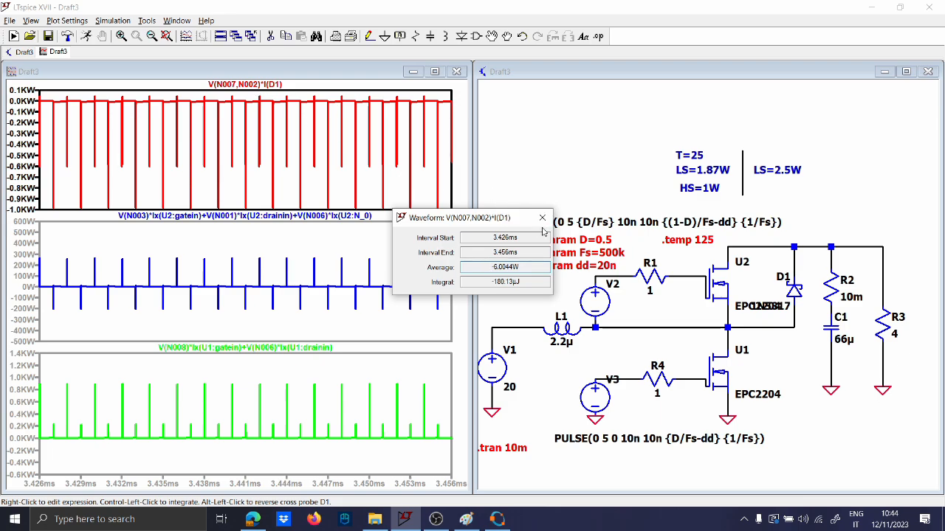
pyautogui.click(543, 220)
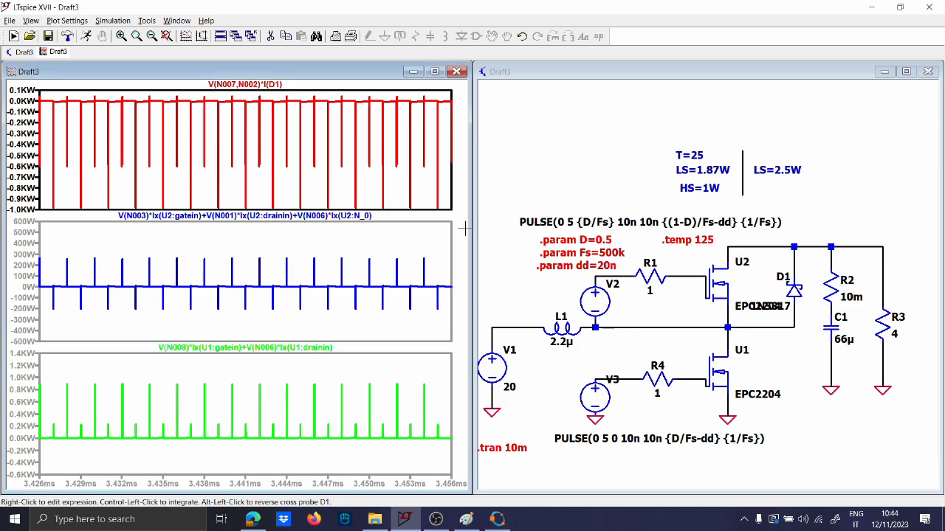
# Reset the plots to full extents and zoom into steady state at 3.408–3.474 ms
pyautogui.rightClick(331, 242)
pyautogui.click(338, 250)
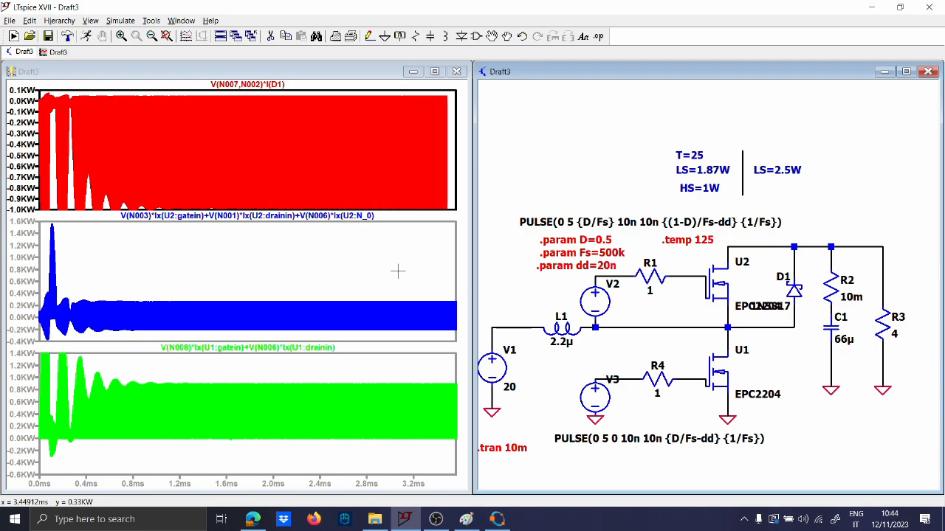
pyautogui.moveTo(408, 337); pyautogui.dragTo(453, 288)
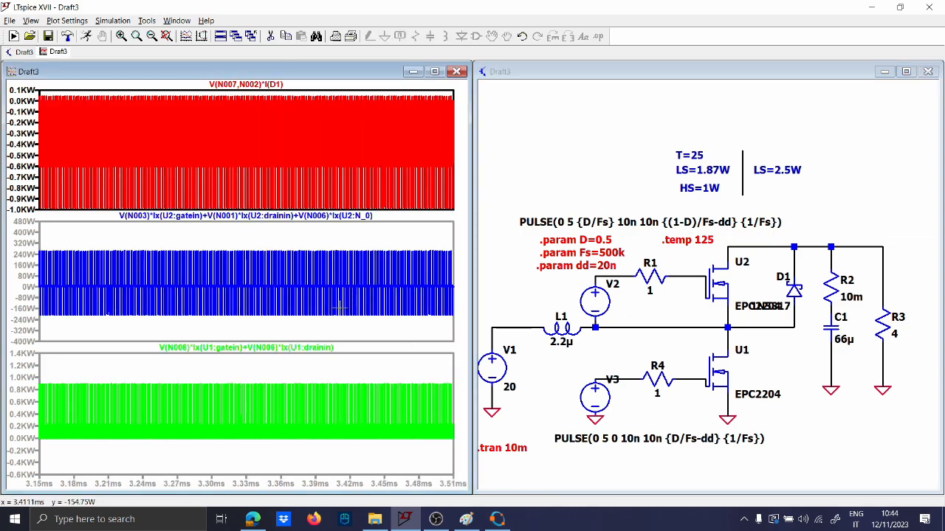
pyautogui.moveTo(354, 310); pyautogui.dragTo(412, 234)
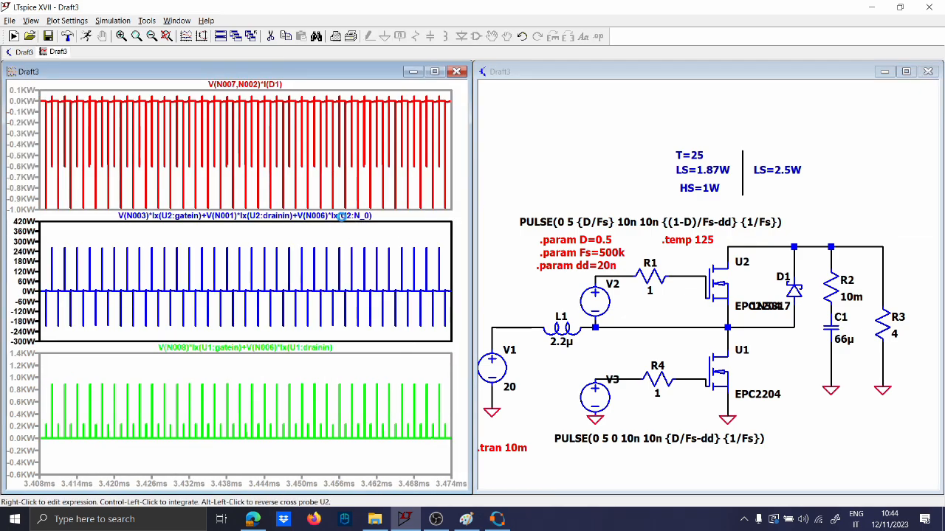
# Measure U2's average power of about 1.45 W and bring up Octave's loss results
pyautogui.keyDown('ctrl'); pyautogui.click(374, 217); pyautogui.keyUp('ctrl')
pyautogui.click(544, 217)
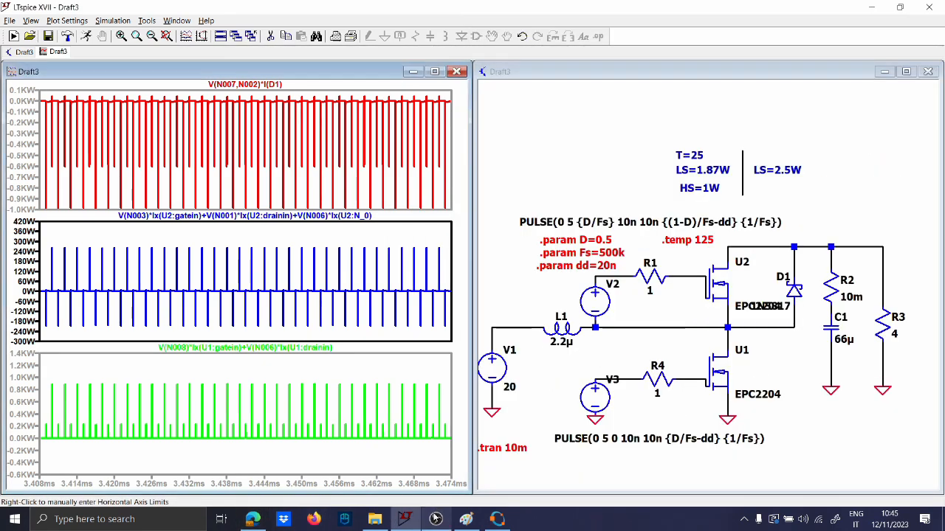
pyautogui.click(496, 518)
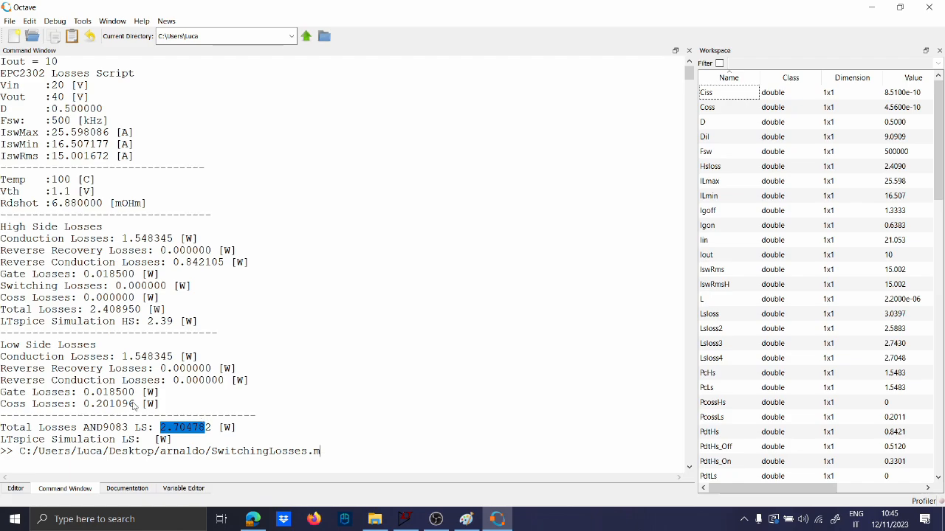
# Minimise Octave, centre the boost converter circuit, and maximise the Draft3 schematic window
pyautogui.click(496, 519)
pyautogui.scroll(-1, 667, 290)
pyautogui.scroll(3, 783, 208)
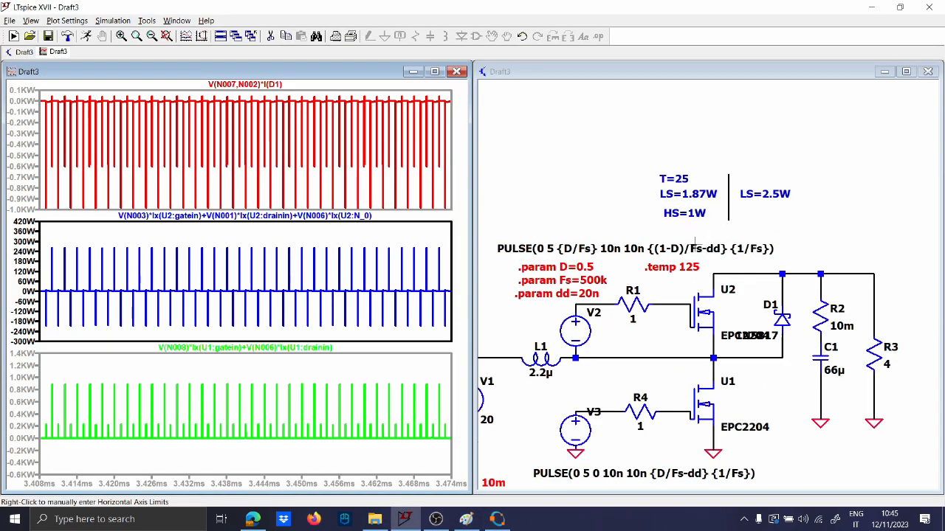
pyautogui.moveTo(783, 232); pyautogui.dragTo(715, 181)
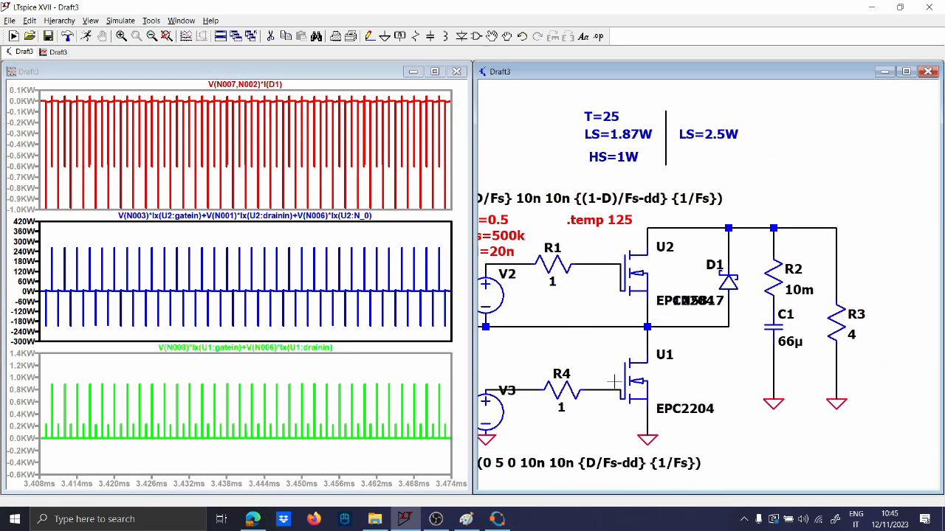
pyautogui.click(907, 72)
pyautogui.scroll(-1, 628, 229)
pyautogui.scroll(2, 633, 226)
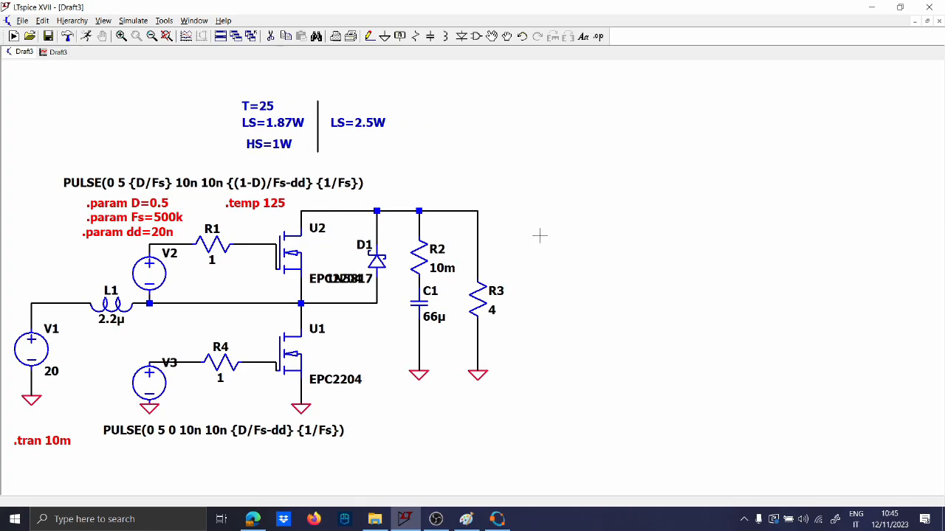
# Place a rotated current source I1 to the right of load resistor R3
pyautogui.press('c')
pyautogui.press('Escape')
pyautogui.press('F2')
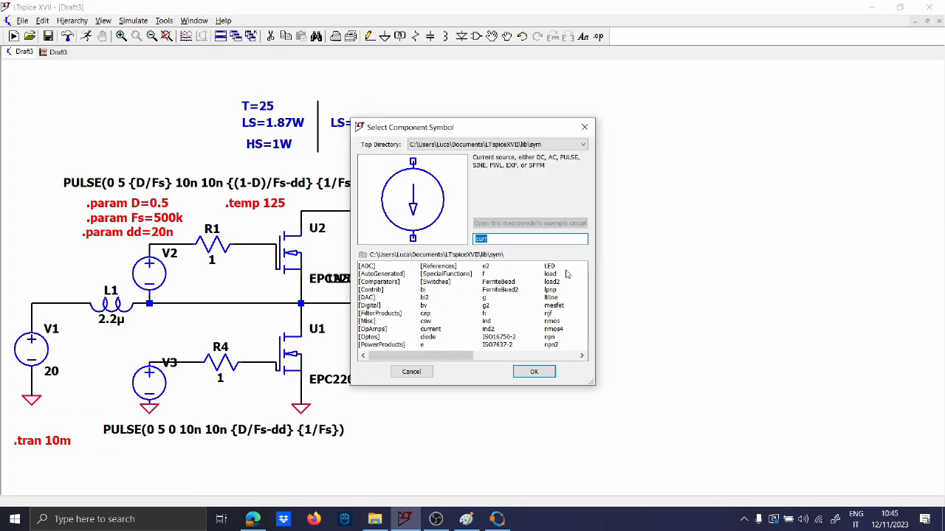
pyautogui.write('cur')
pyautogui.press('Return')
pyautogui.hotkey('ctrl', 'r')
pyautogui.hotkey('ctrl', 'r')
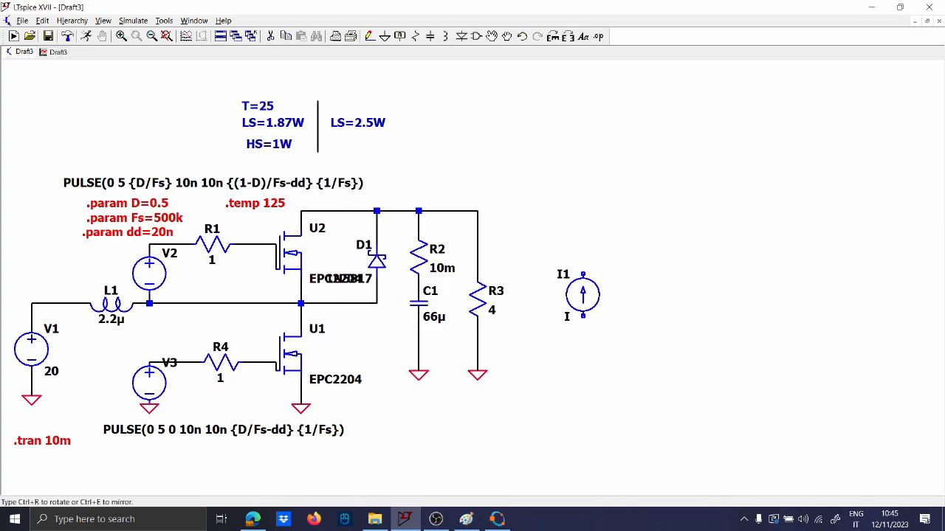
pyautogui.click(580, 299)
# Draw a short wire below I1 and connect it to a ground symbol
pyautogui.press('Escape')
pyautogui.press('F3')
pyautogui.click(579, 320)
pyautogui.click(580, 345)
pyautogui.press('g')
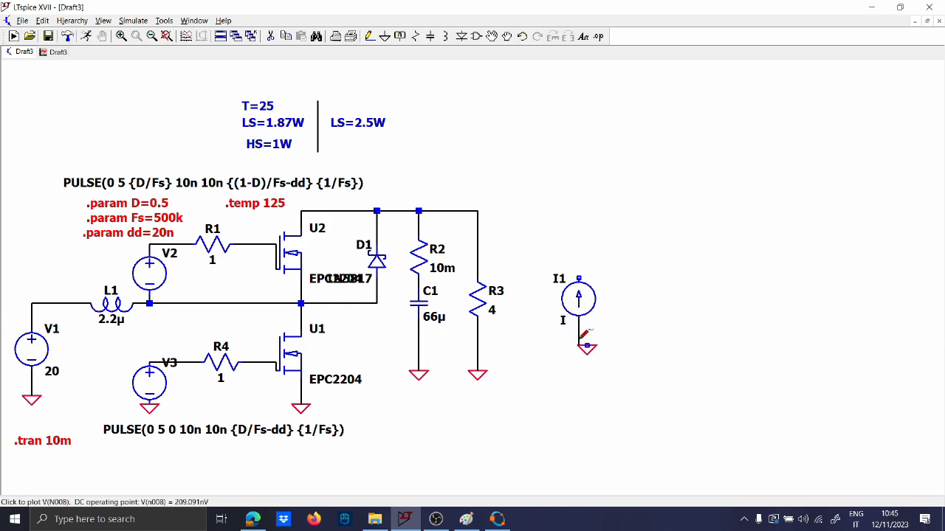
pyautogui.click(577, 345)
pyautogui.press('Escape')
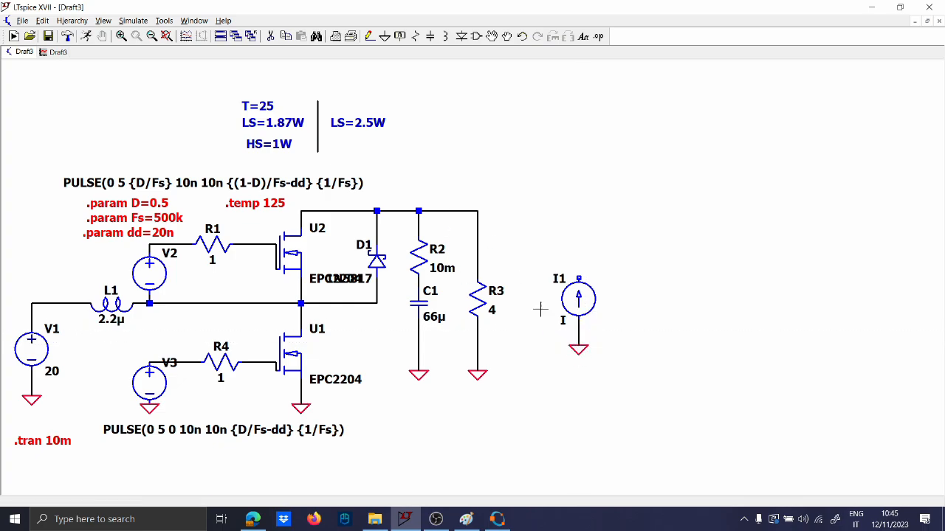